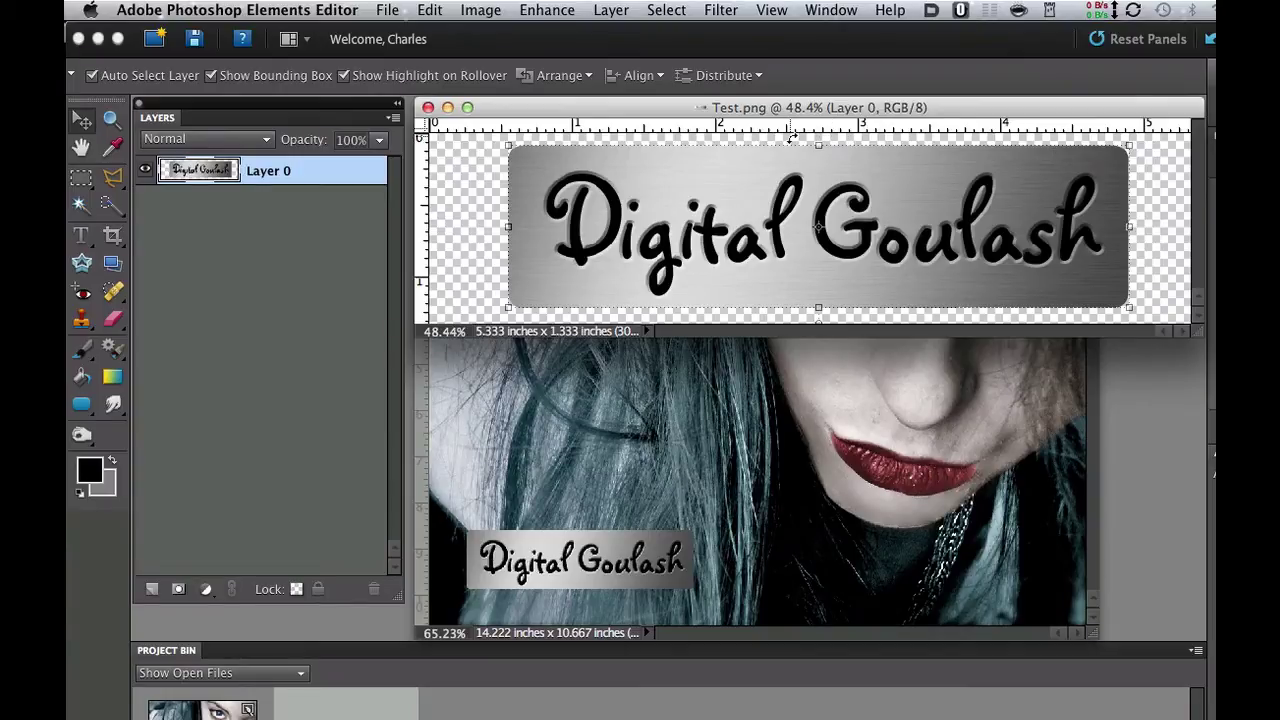
# - Create a blank white 1600 × 400 pixel document at 300 ppi resolution
pyautogui.click(386, 9)
pyautogui.moveTo(390, 33)
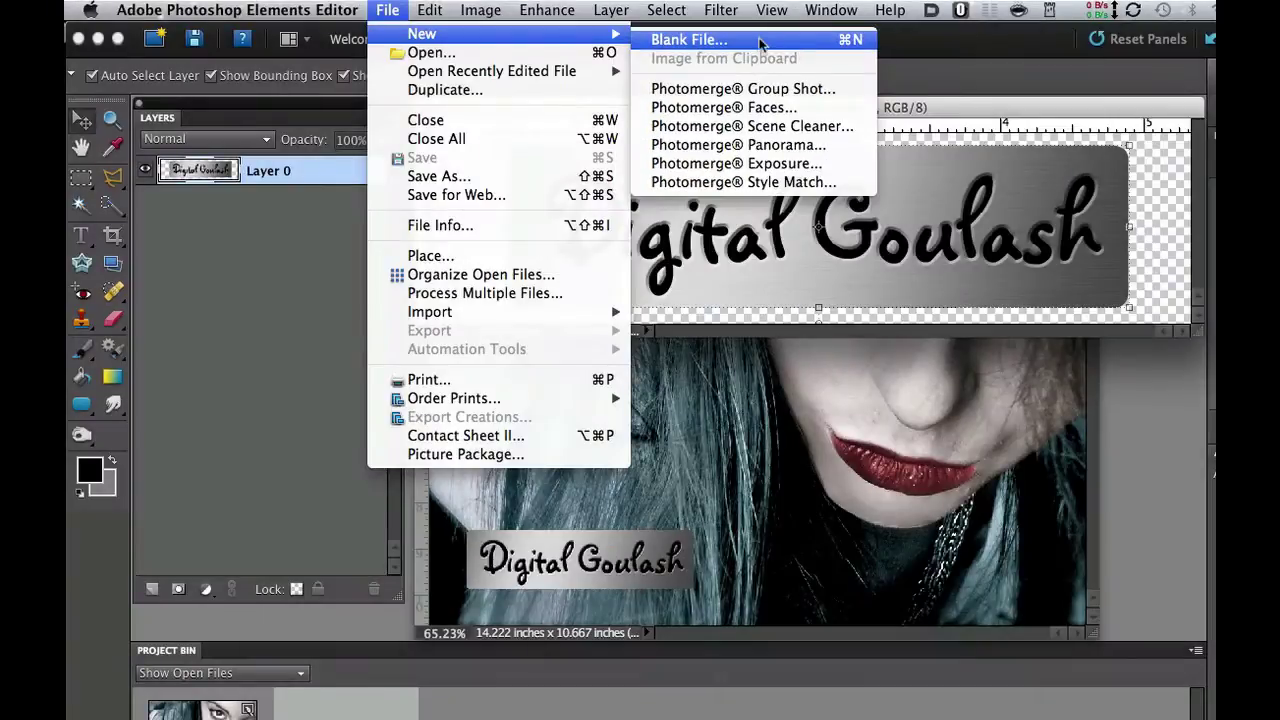
pyautogui.click(754, 41)
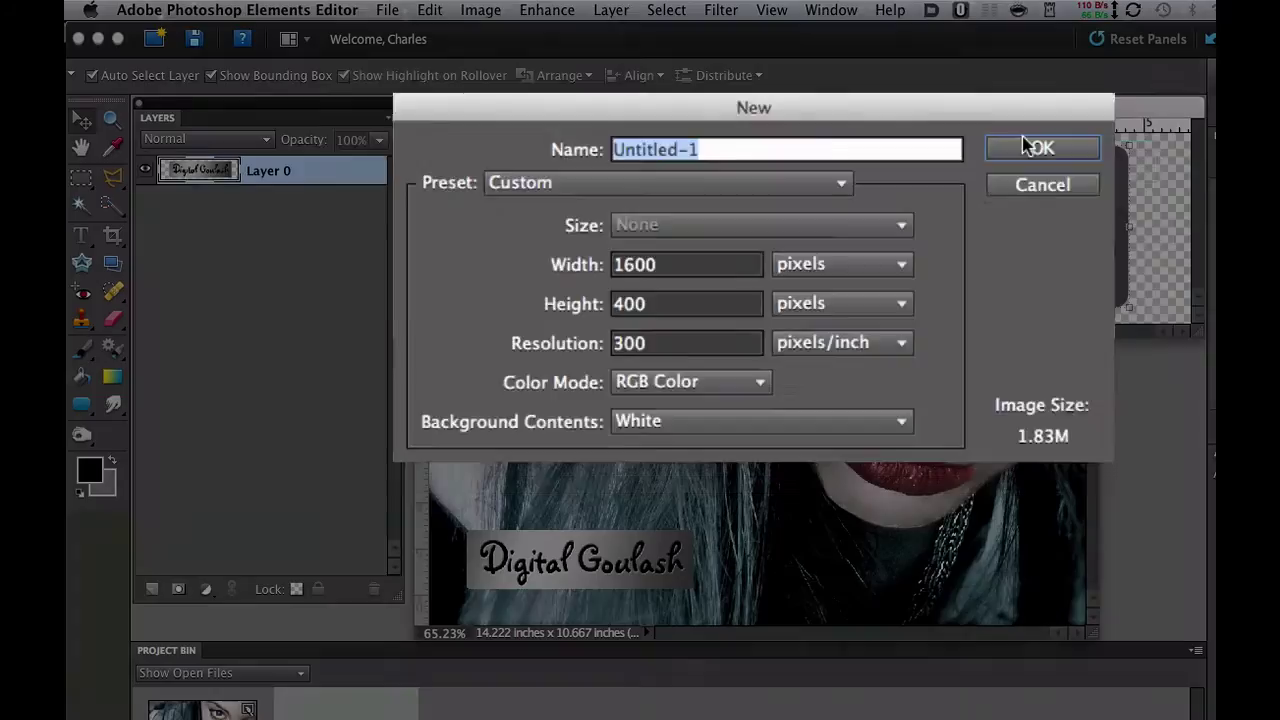
pyautogui.click(1030, 148)
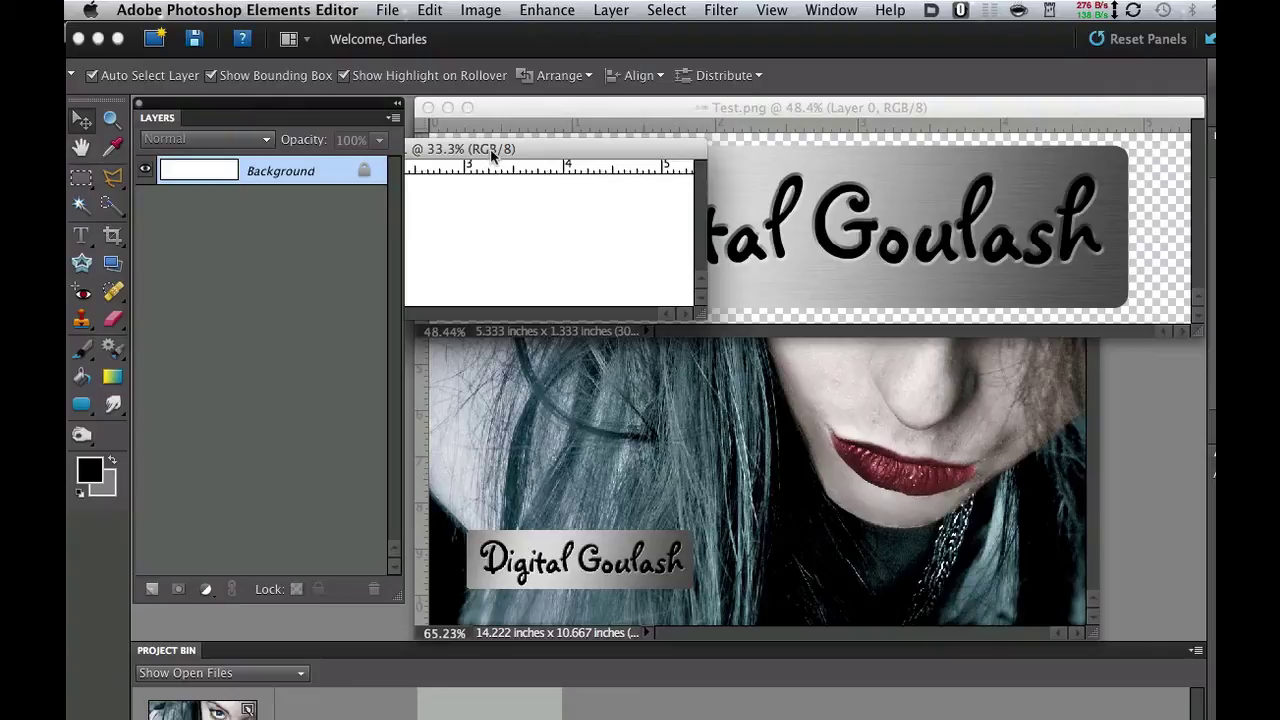
# - Zoom Untitled-1 to 50% and select the Copper preset for the Gradient tool
pyautogui.moveTo(746, 152); pyautogui.dragTo(758, 268)
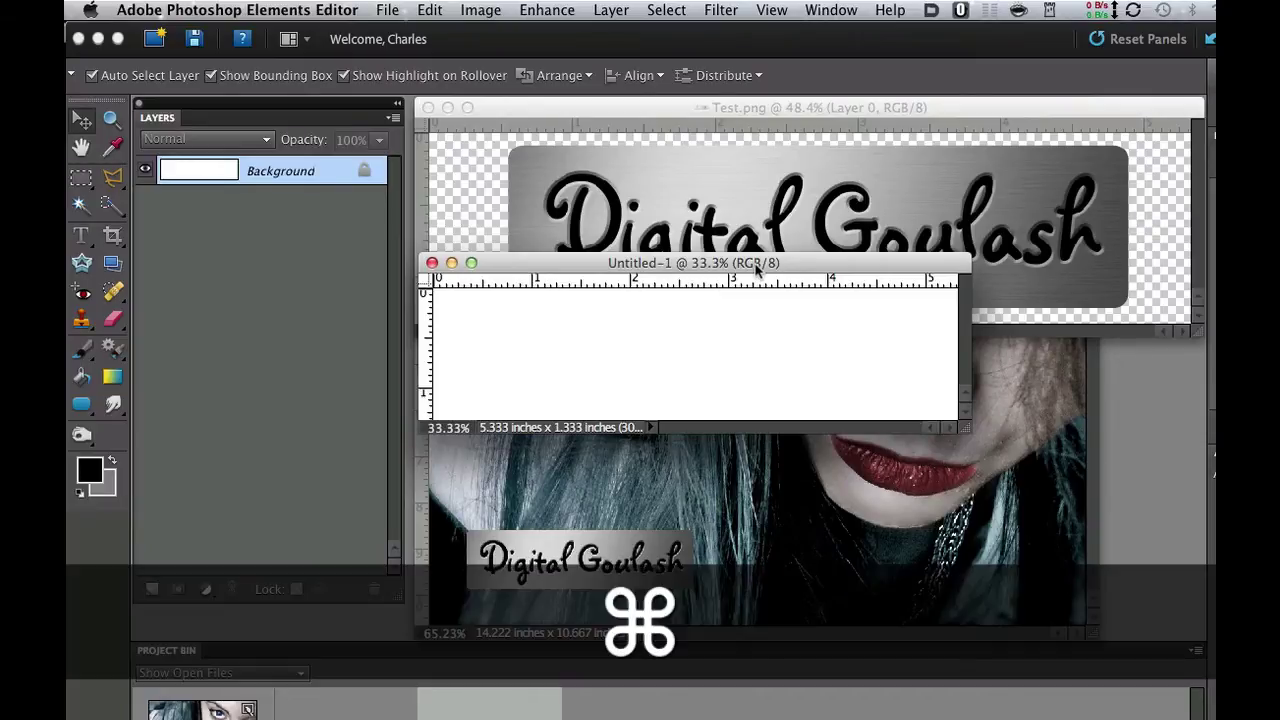
pyautogui.press('super+equal')
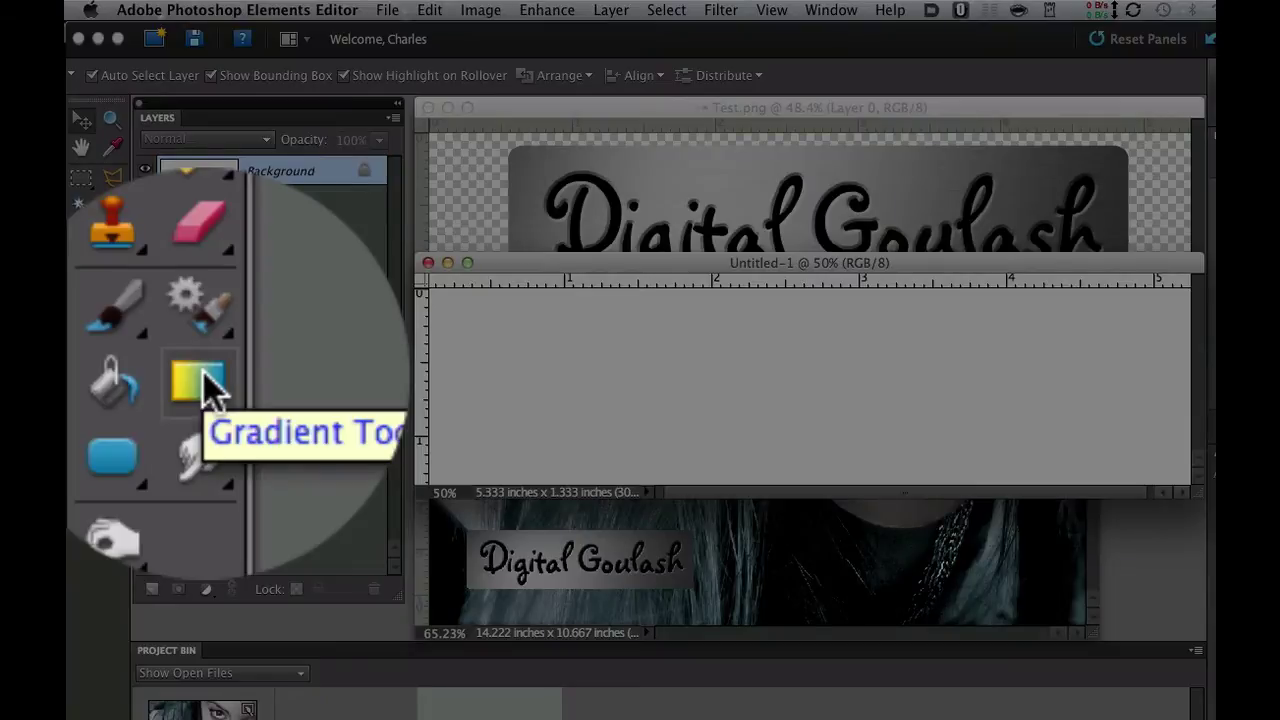
pyautogui.click(205, 385)
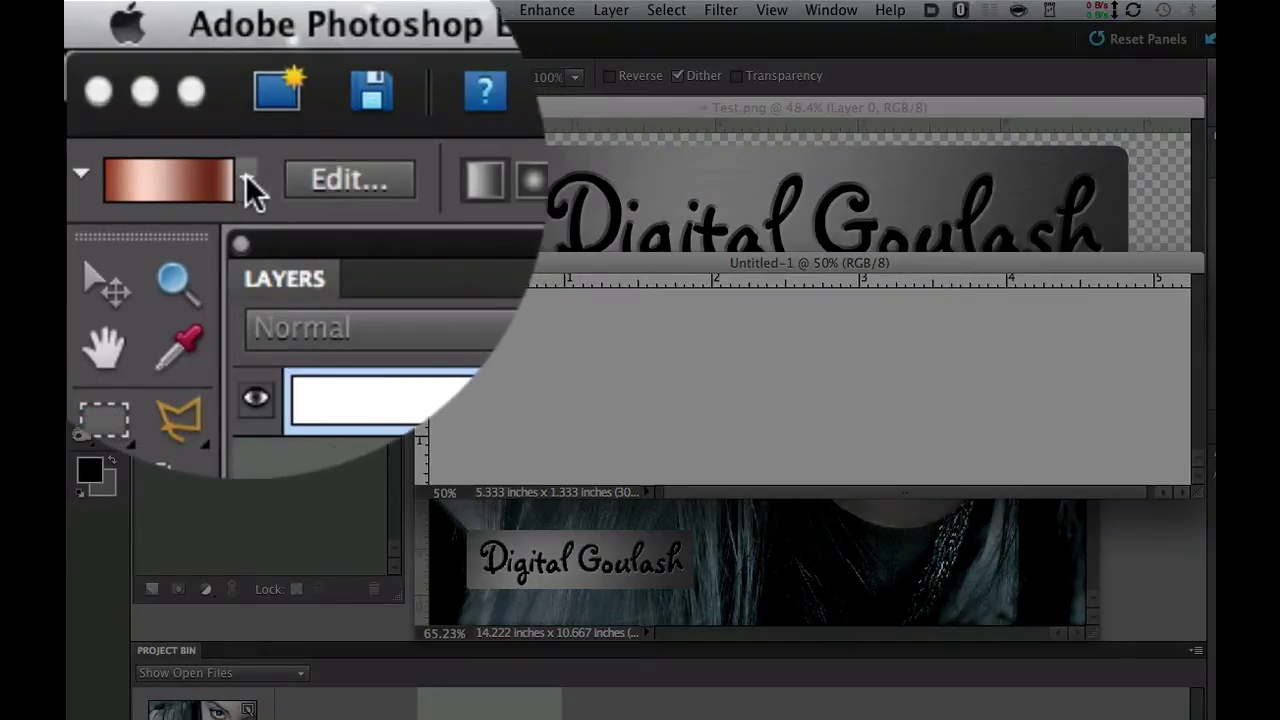
pyautogui.click(249, 182)
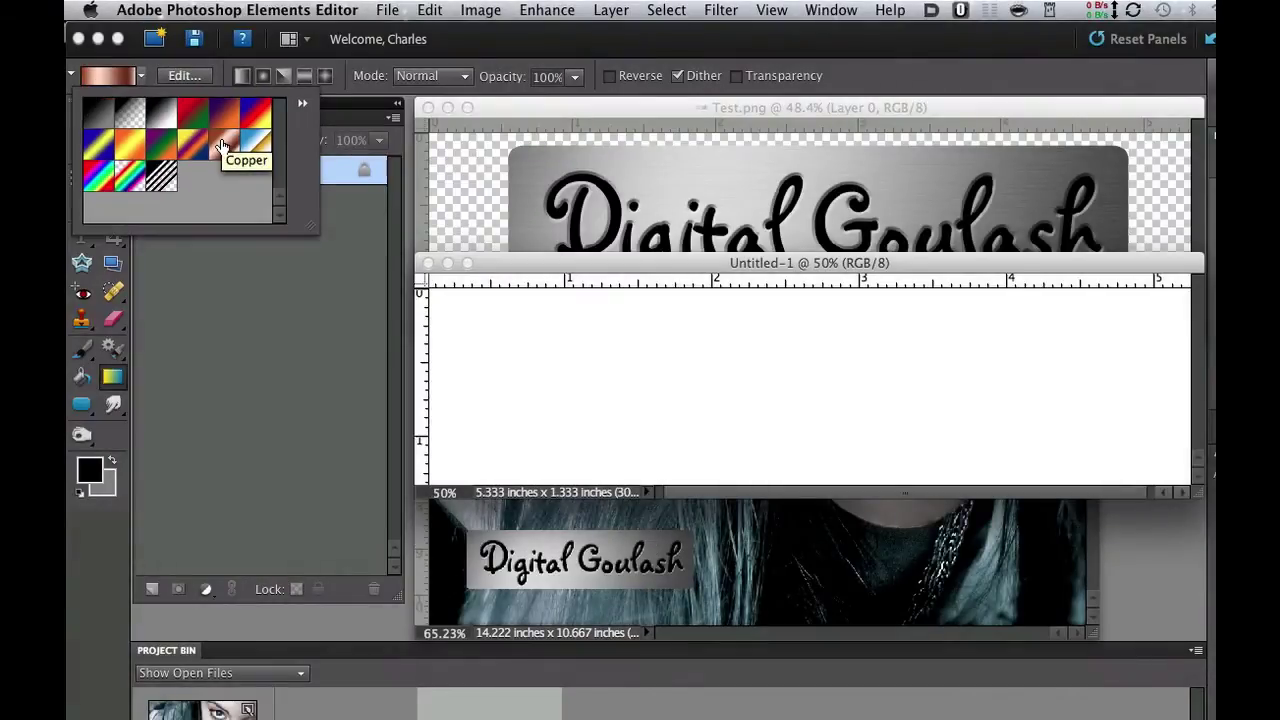
pyautogui.click(222, 146)
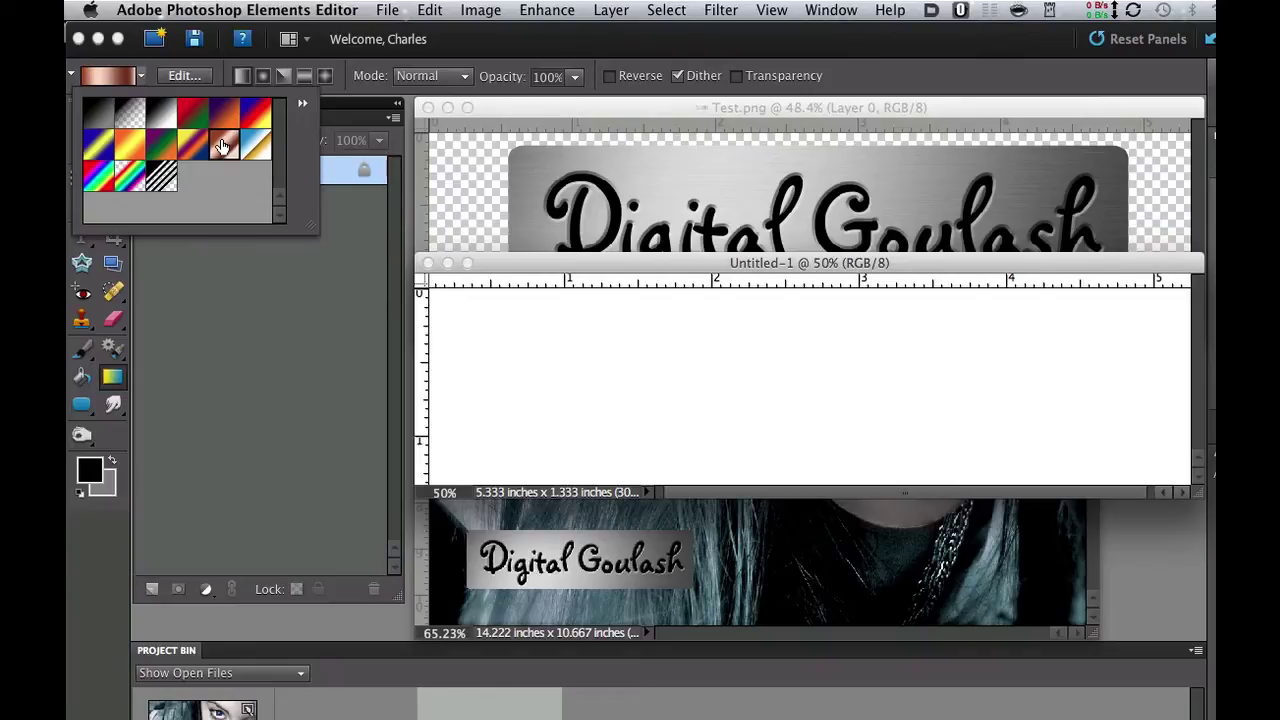
pyautogui.click(280, 322)
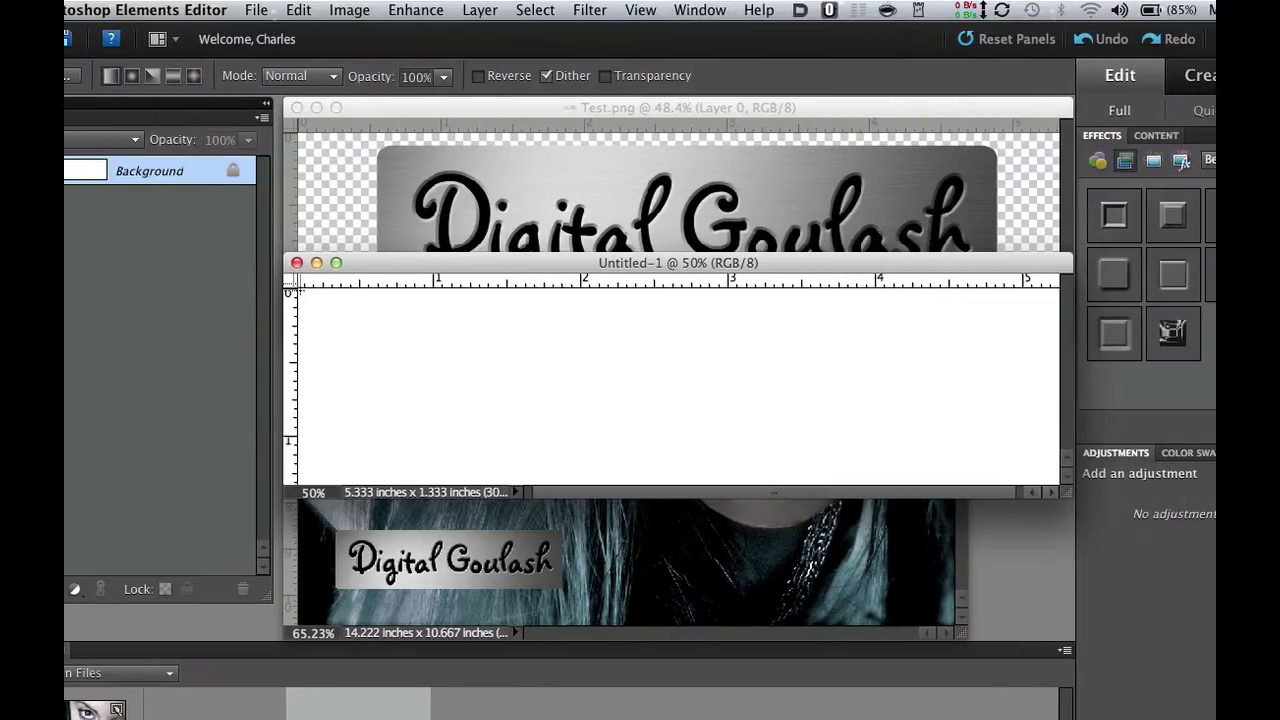
# - Fill the canvas with a diagonal Copper gradient dragged from the top-left corner
pyautogui.moveTo(300, 291); pyautogui.dragTo(1130, 514)
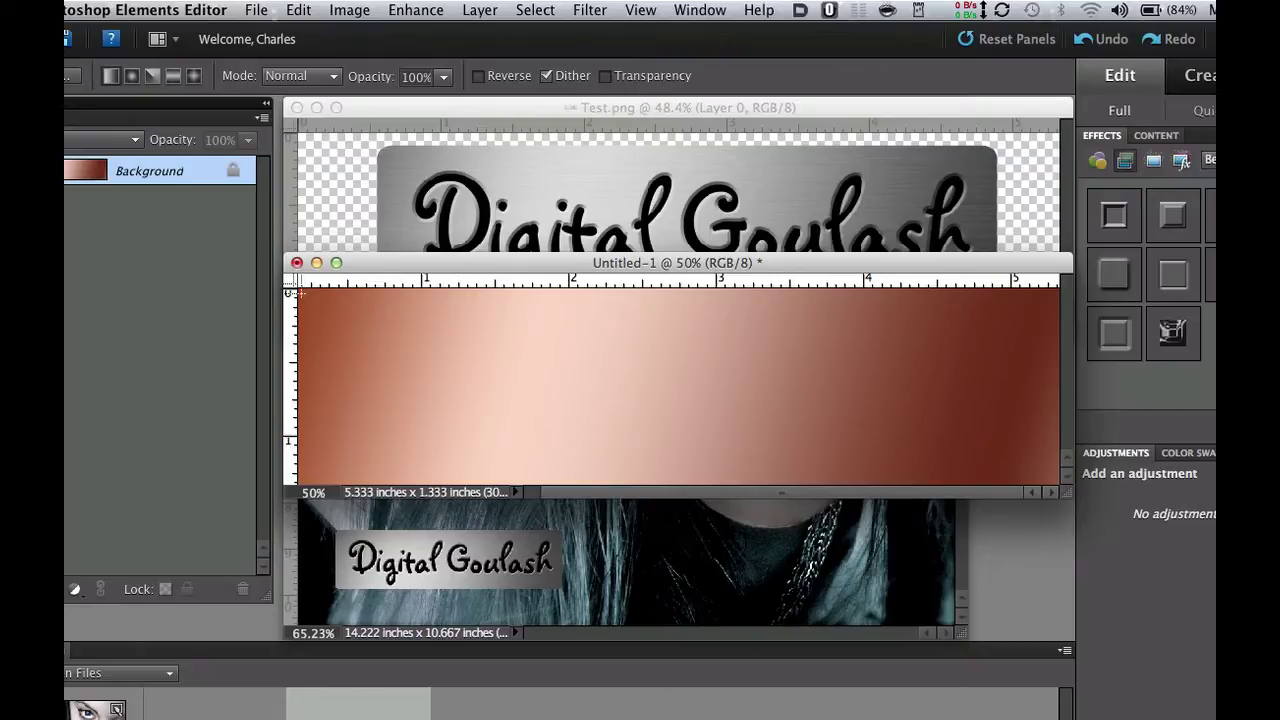
pyautogui.moveTo(300, 292); pyautogui.dragTo(1210, 562)
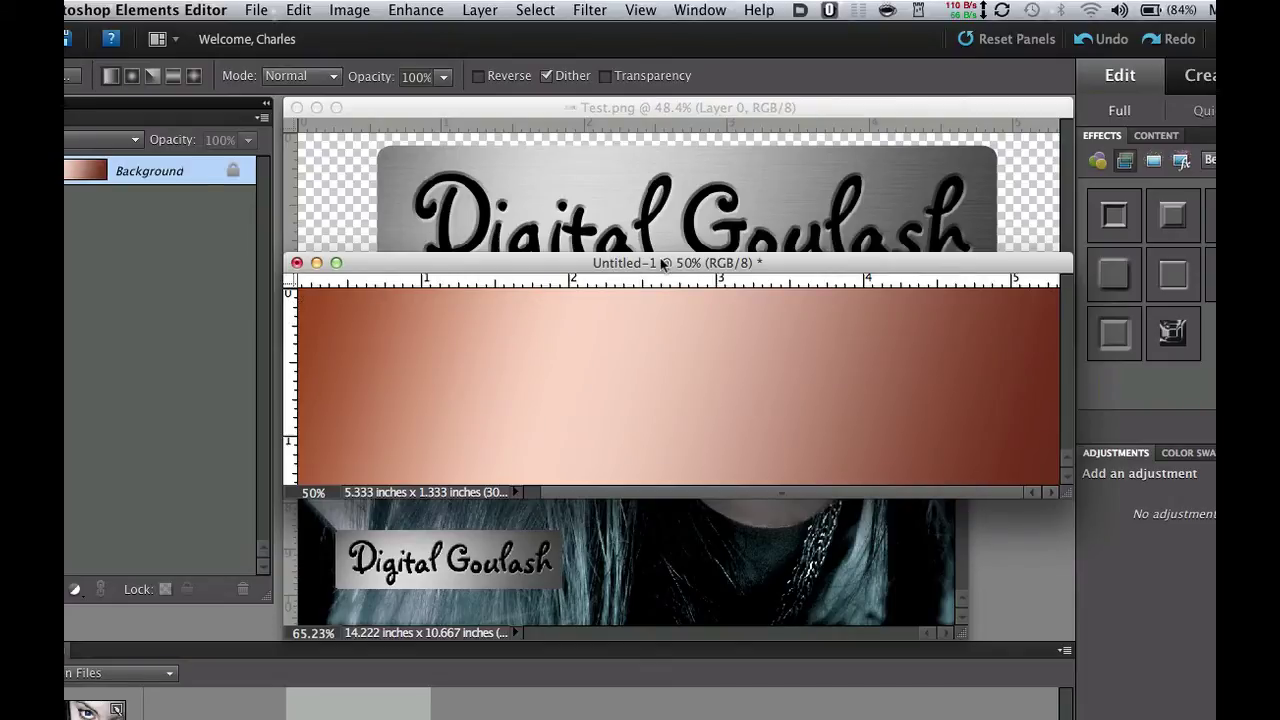
# - Add 20% Uniform, Monochromatic noise to the copper gradient
pyautogui.click(588, 10)
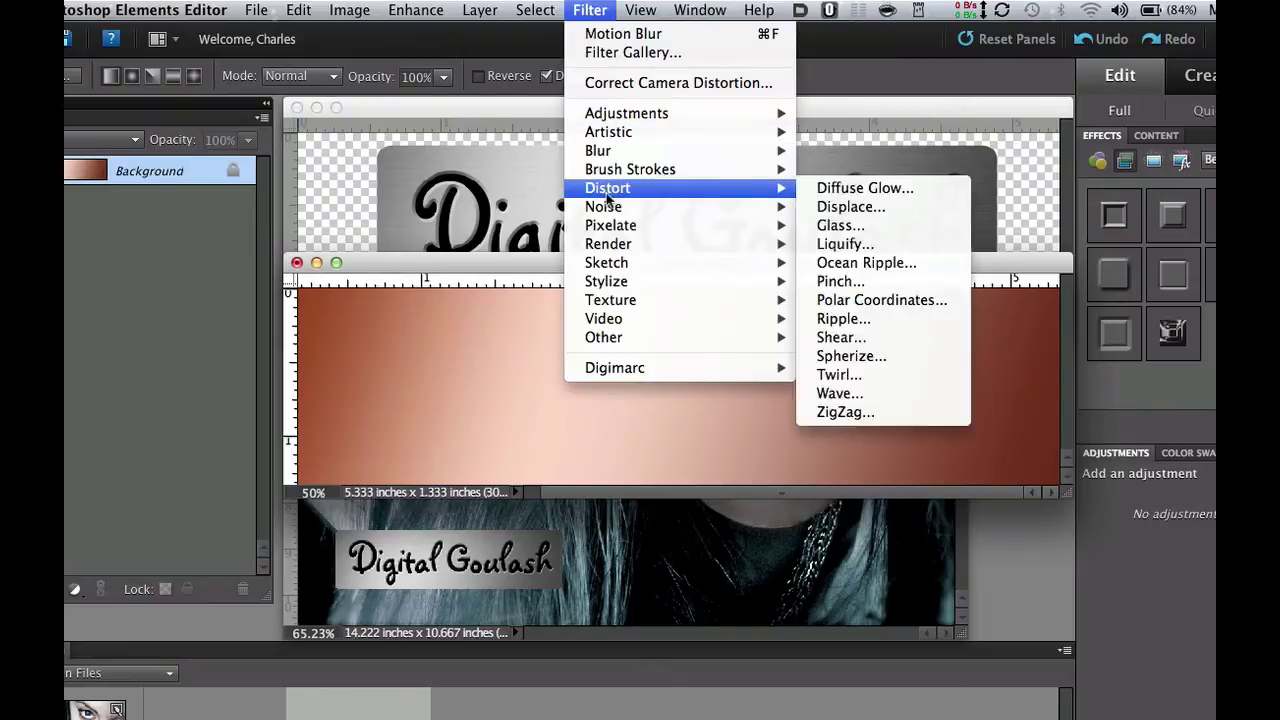
pyautogui.moveTo(603, 206)
pyautogui.click(819, 167)
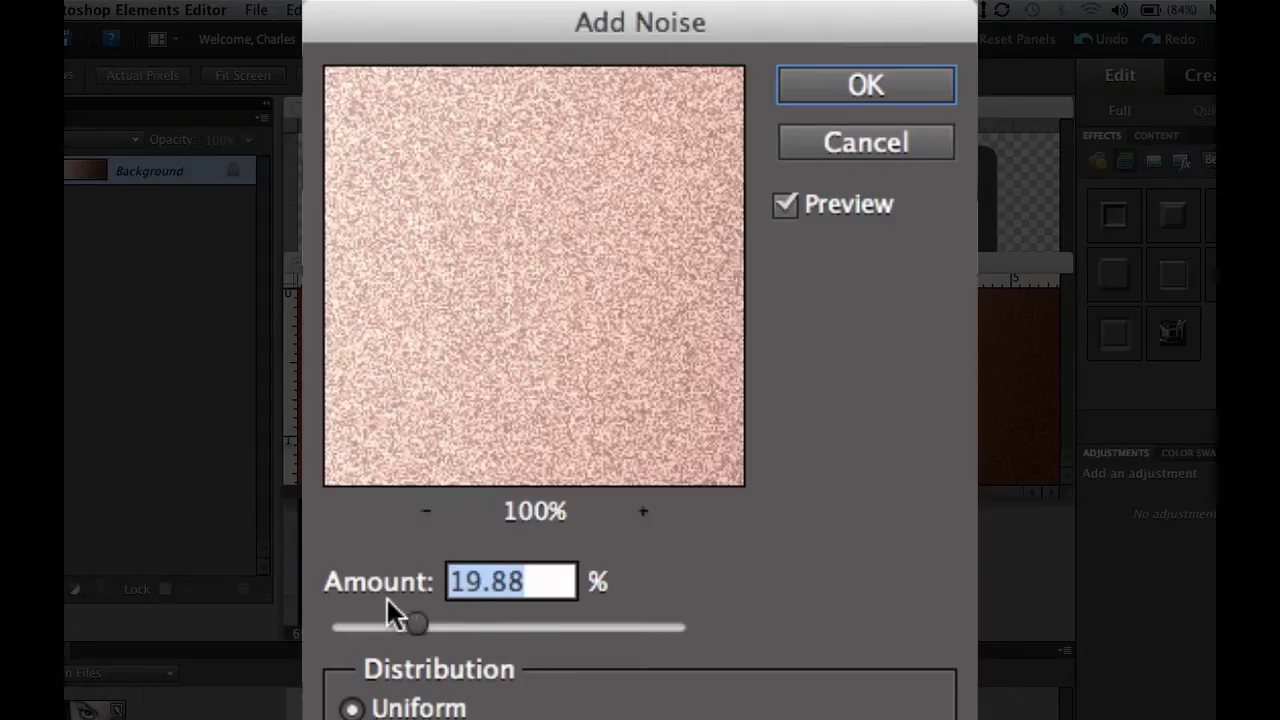
pyautogui.write('20')
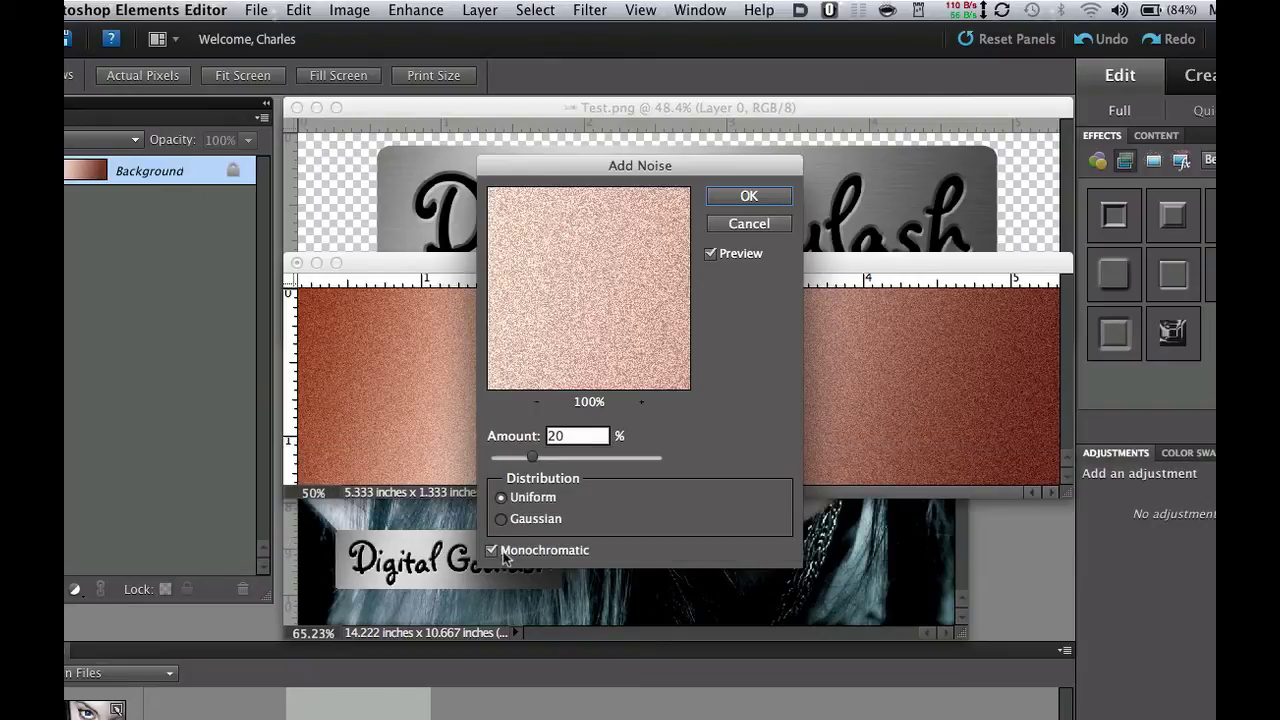
pyautogui.click(748, 196)
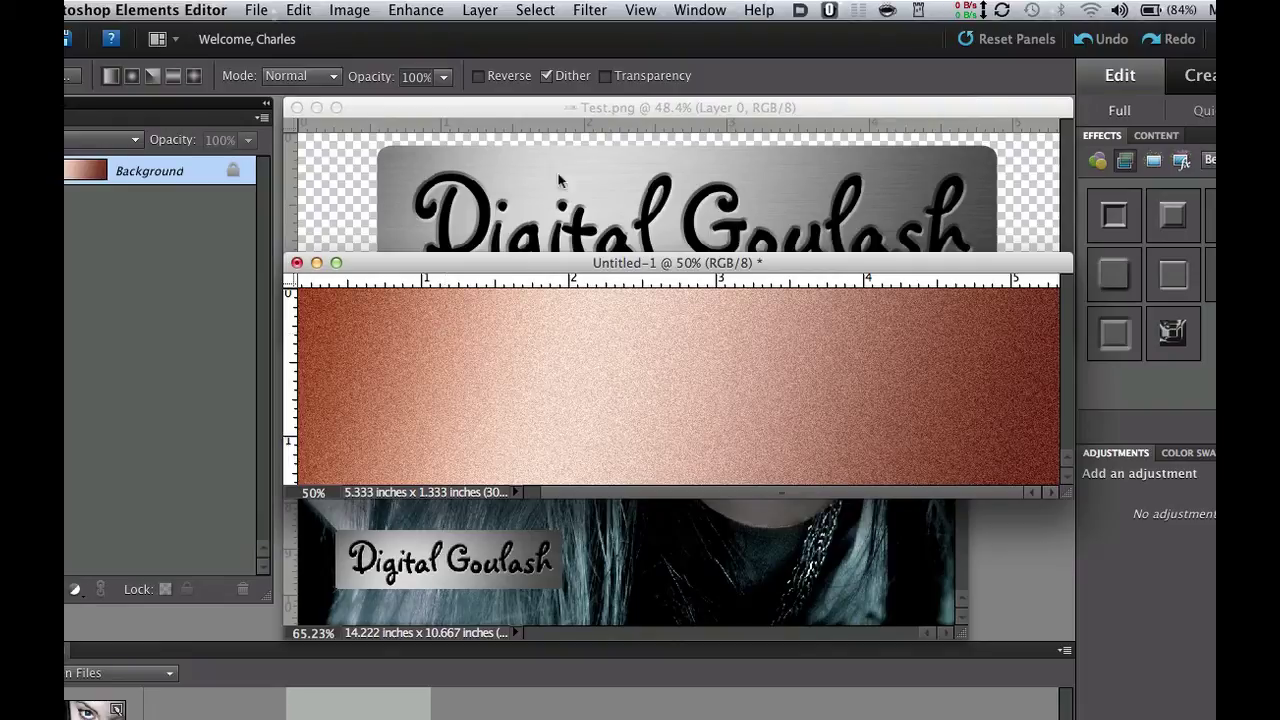
# - Apply a Motion Blur at 0° angle and 78 pixels distance
pyautogui.click(590, 10)
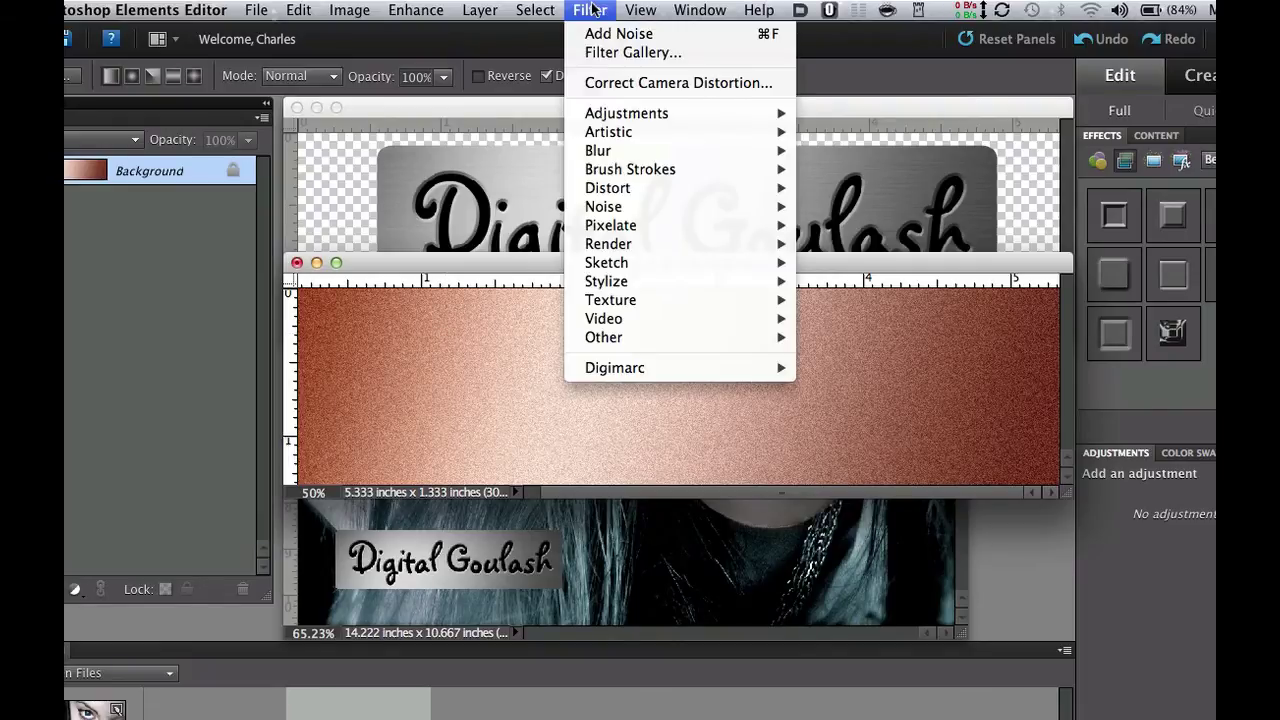
pyautogui.moveTo(600, 150)
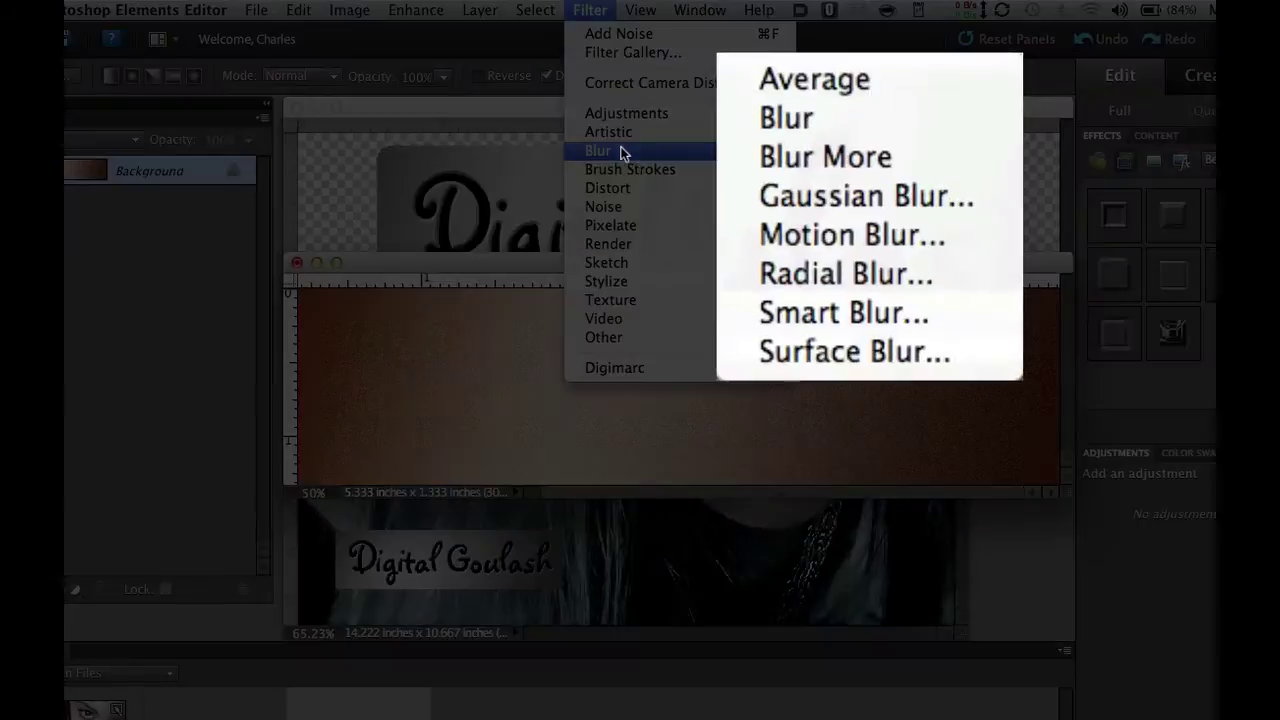
pyautogui.click(808, 230)
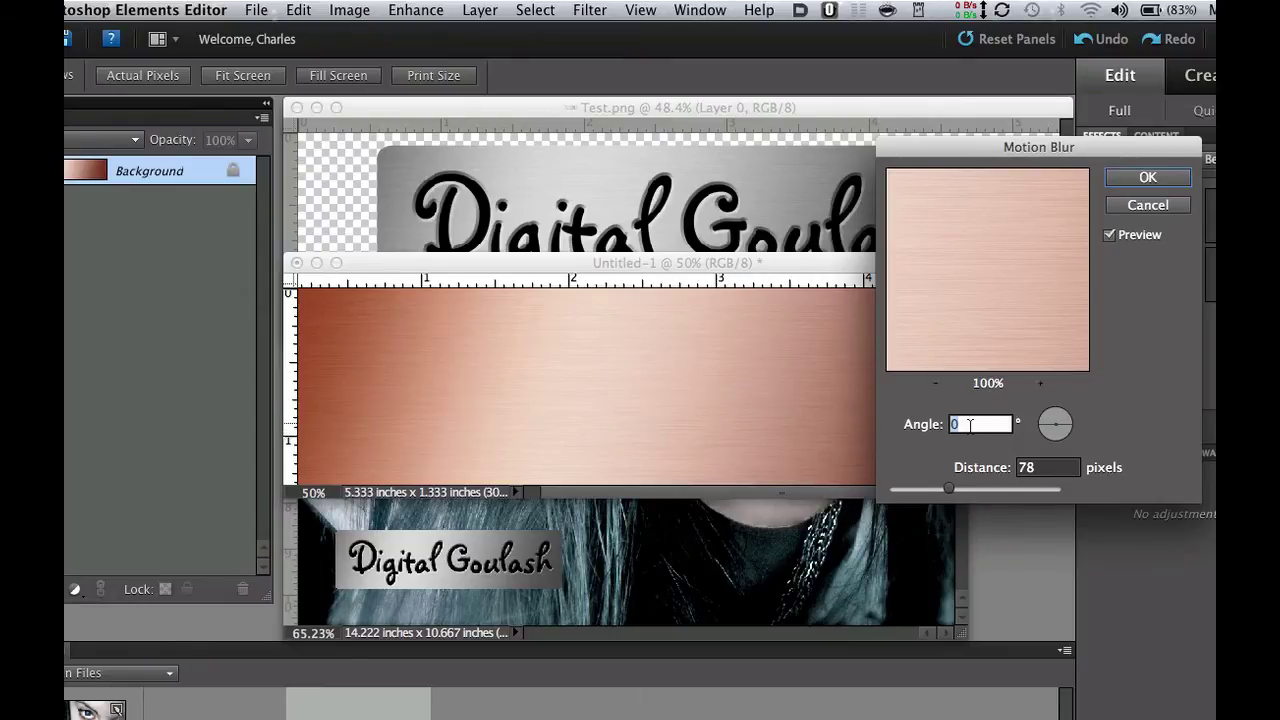
pyautogui.click(1130, 182)
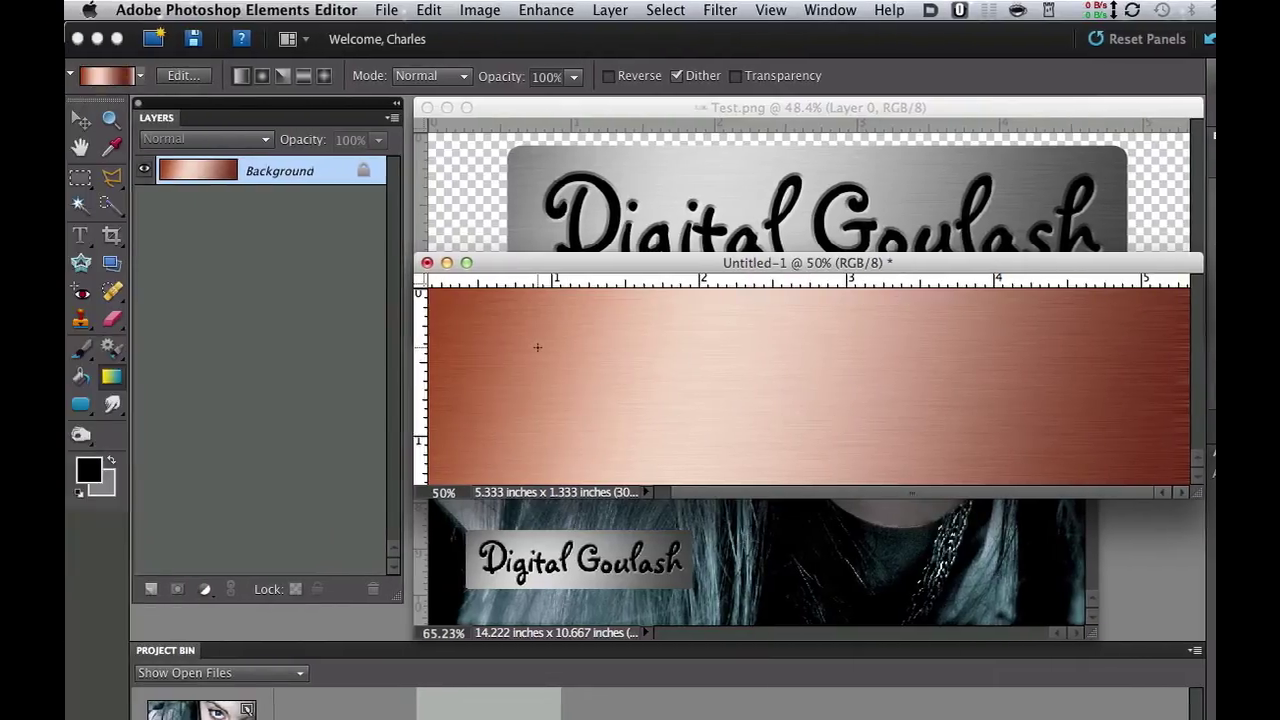
# - Type 'Digital Goulash' in centre-aligned Melanie BT text across the middle of the plate
pyautogui.click(81, 240)
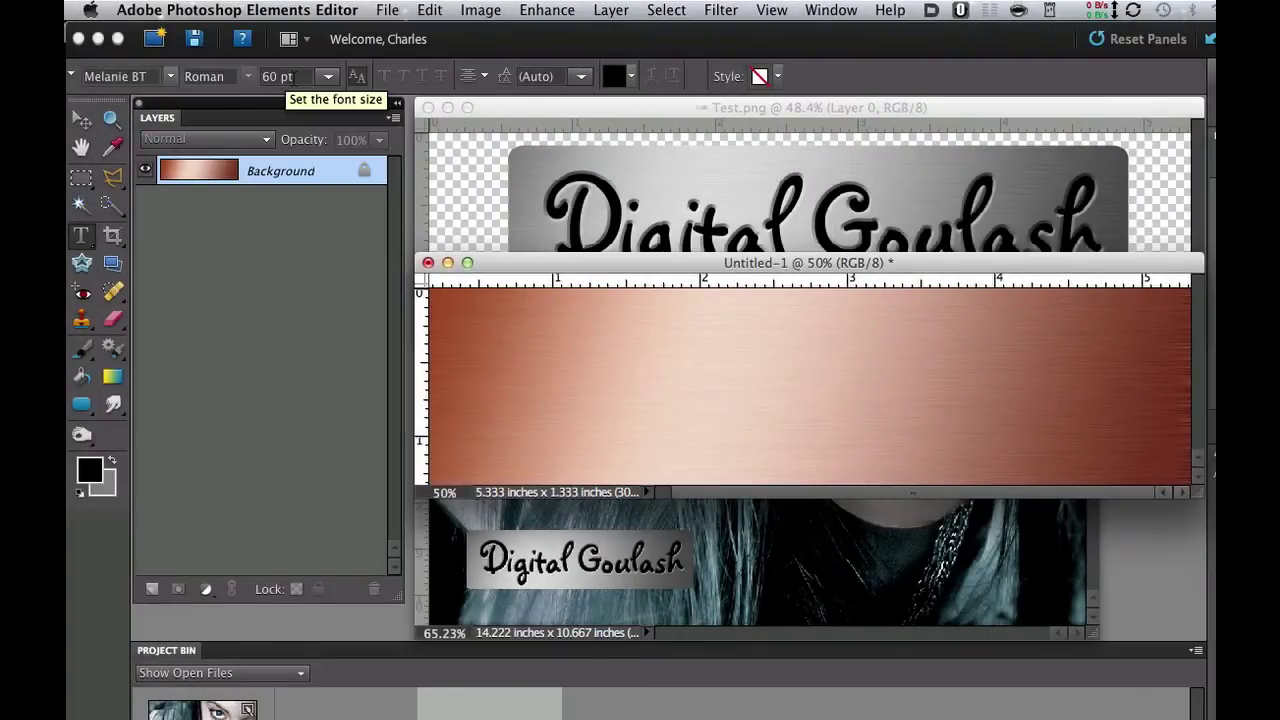
pyautogui.click(168, 78)
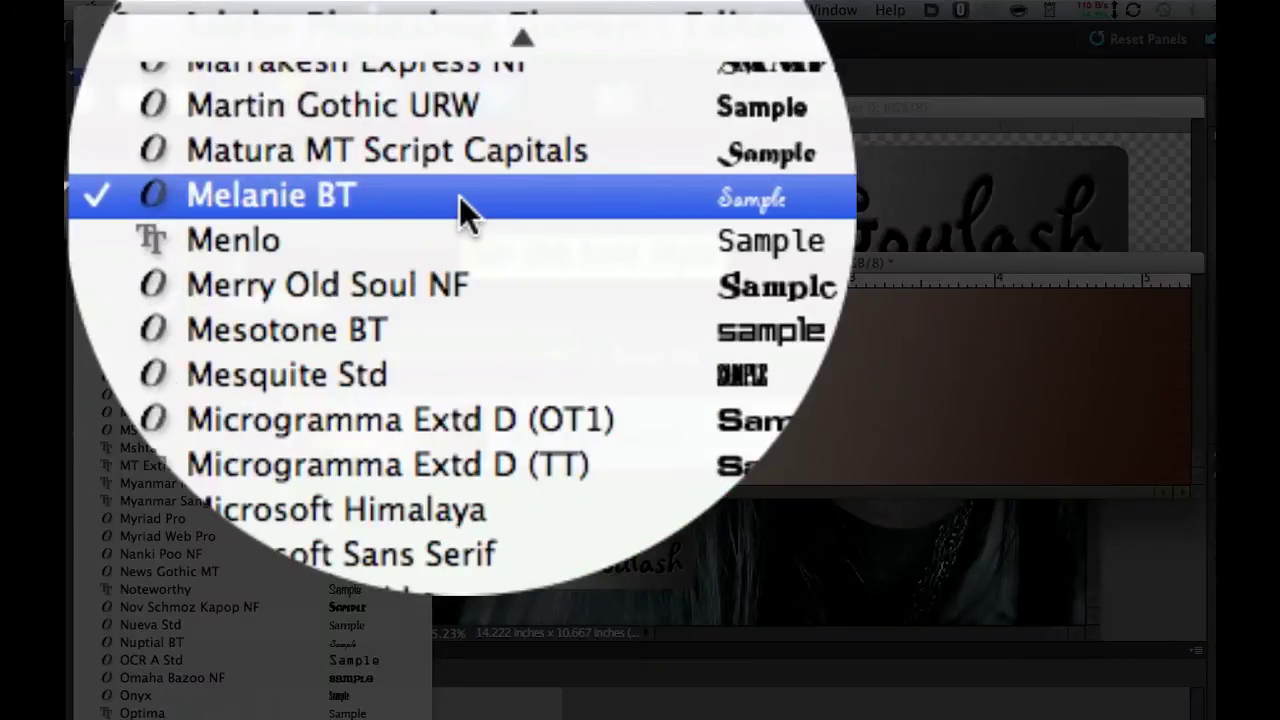
pyautogui.click(227, 77)
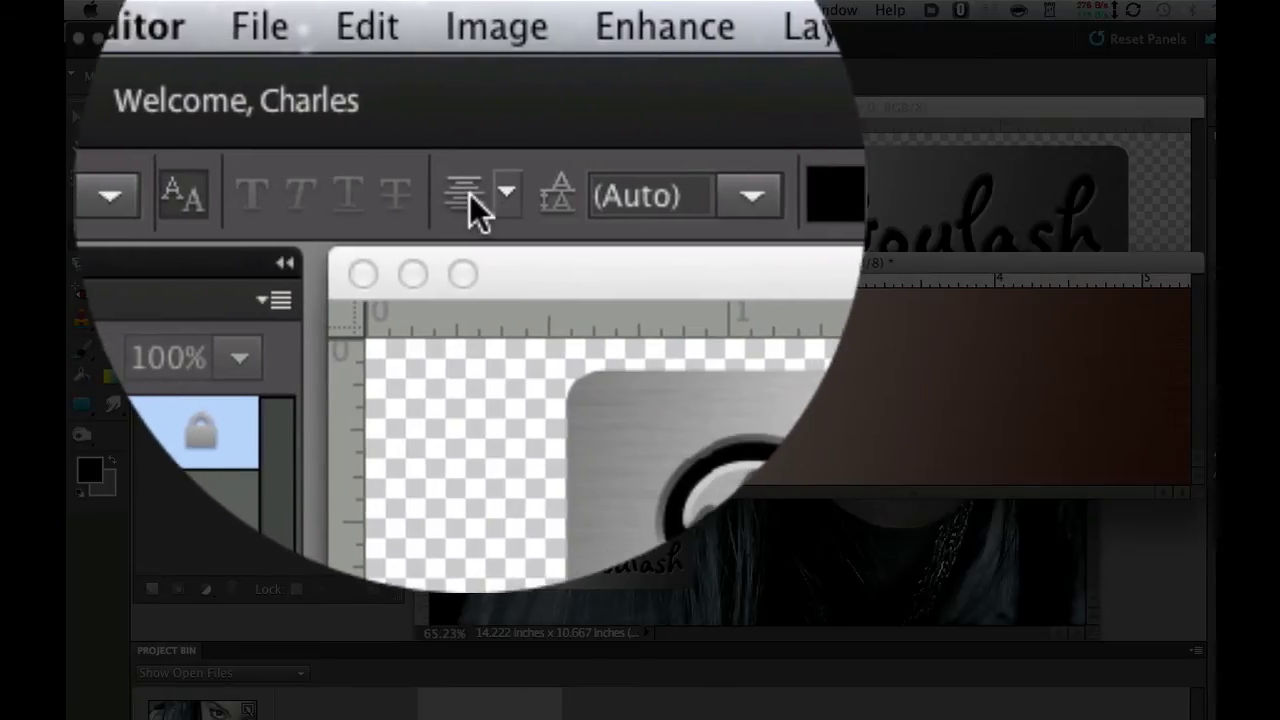
pyautogui.click(506, 193)
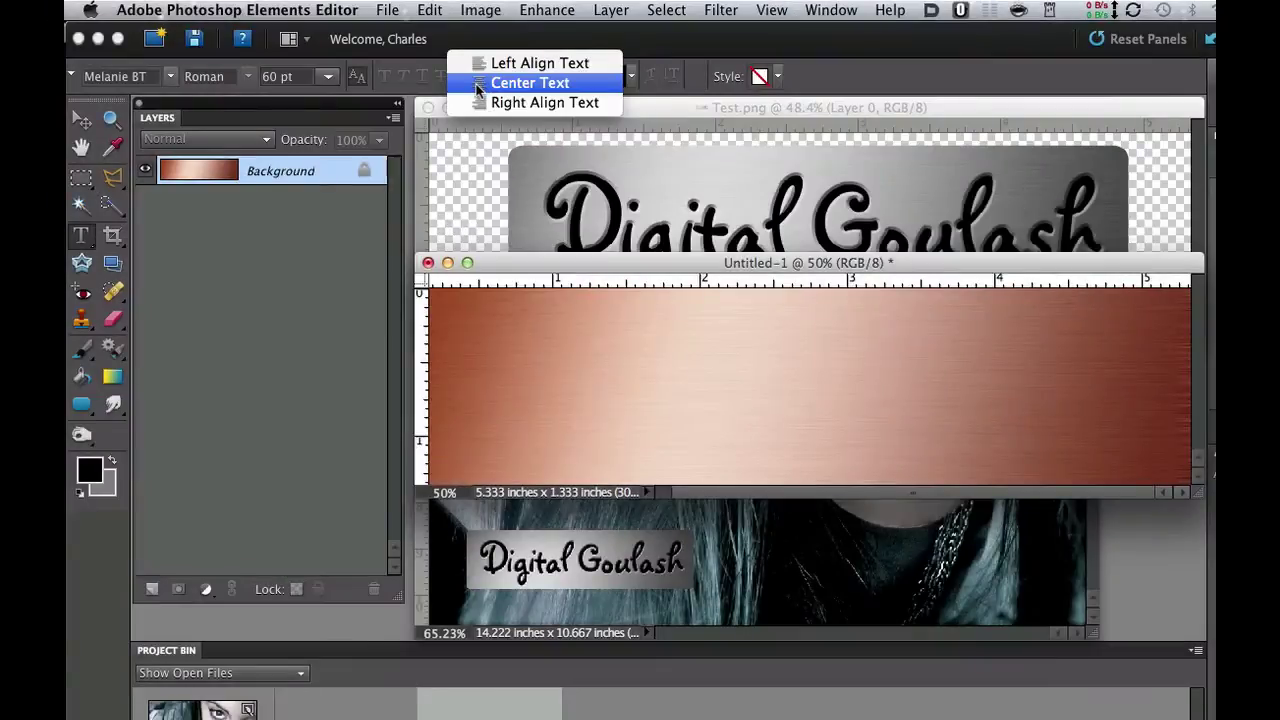
pyautogui.click(500, 83)
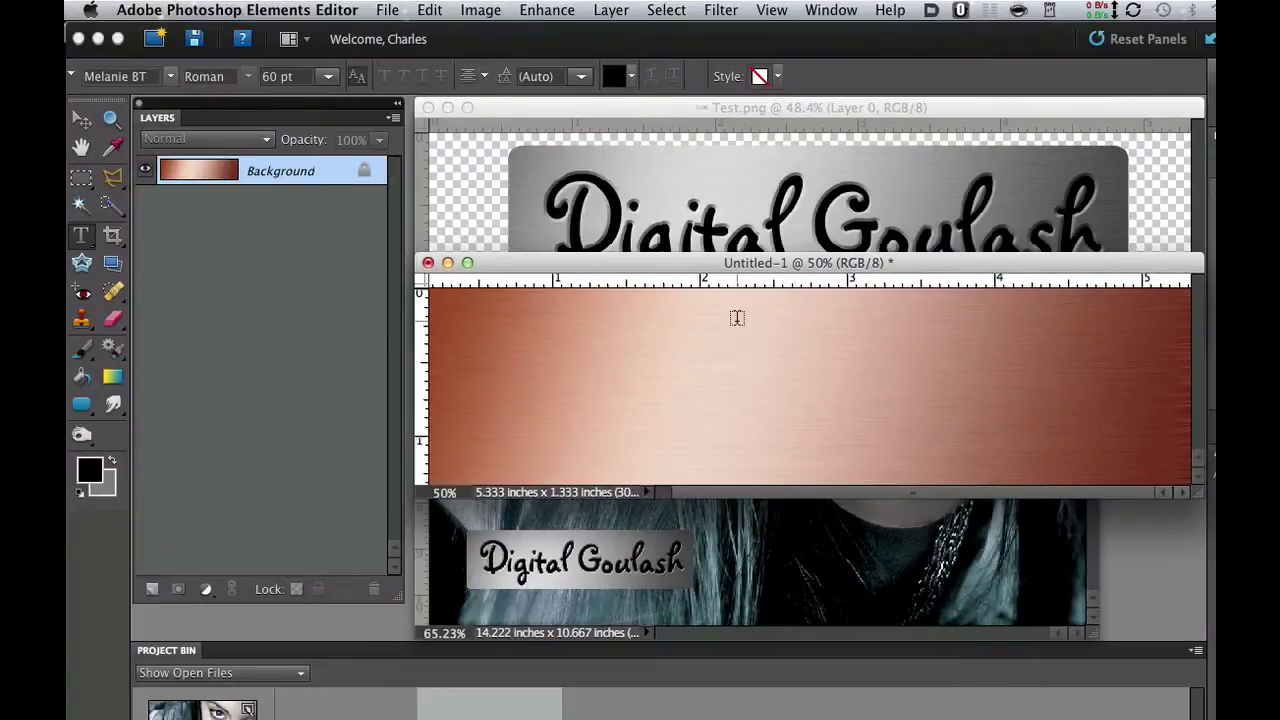
pyautogui.click(788, 416)
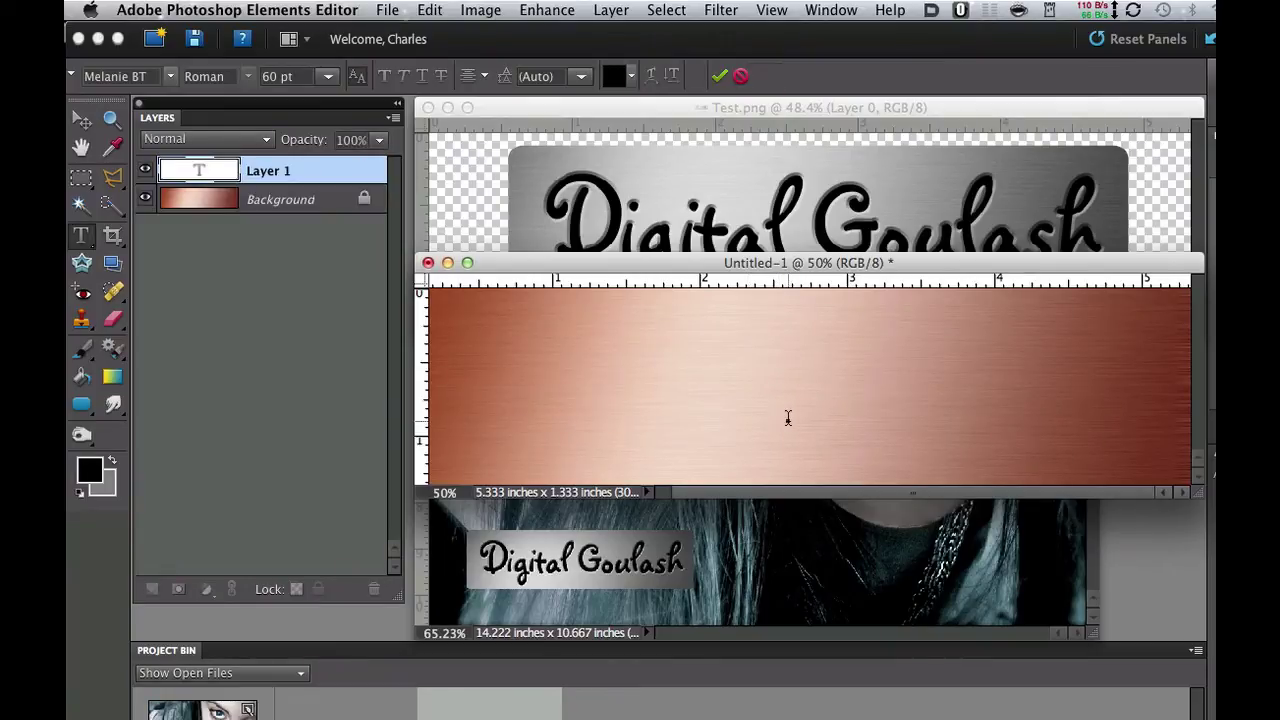
pyautogui.write('Digit')
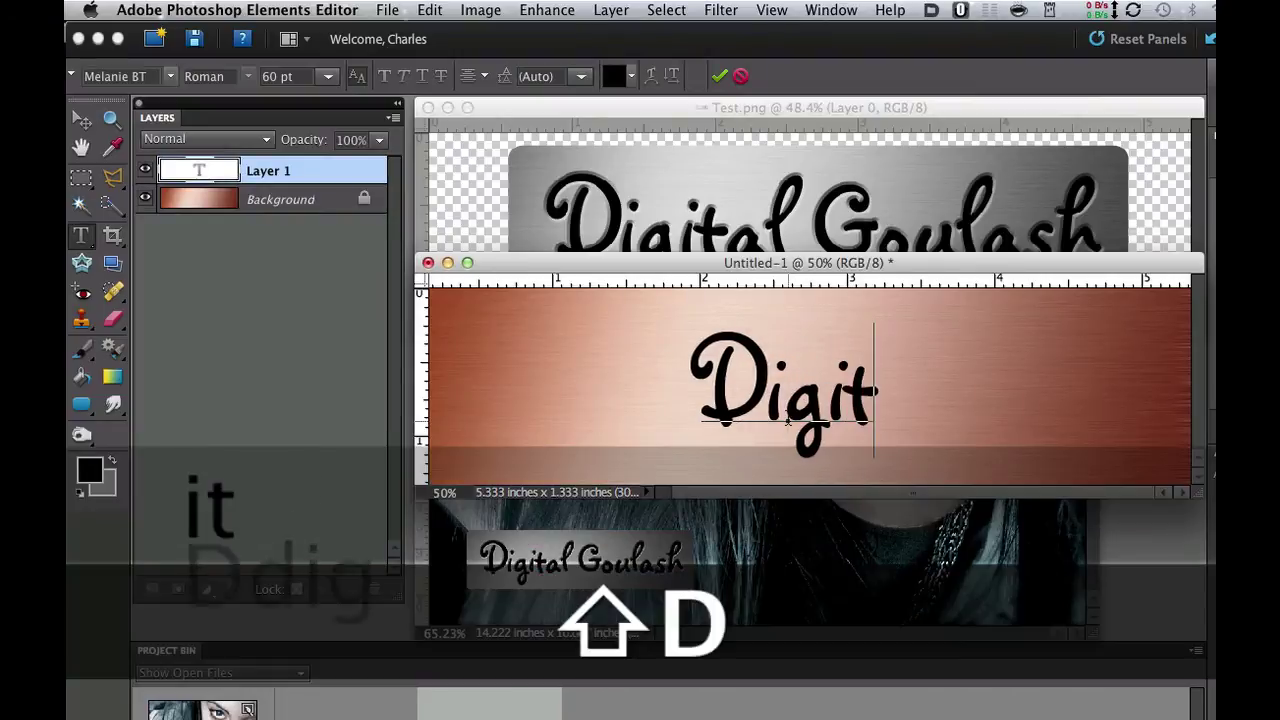
pyautogui.write('al Goulash')
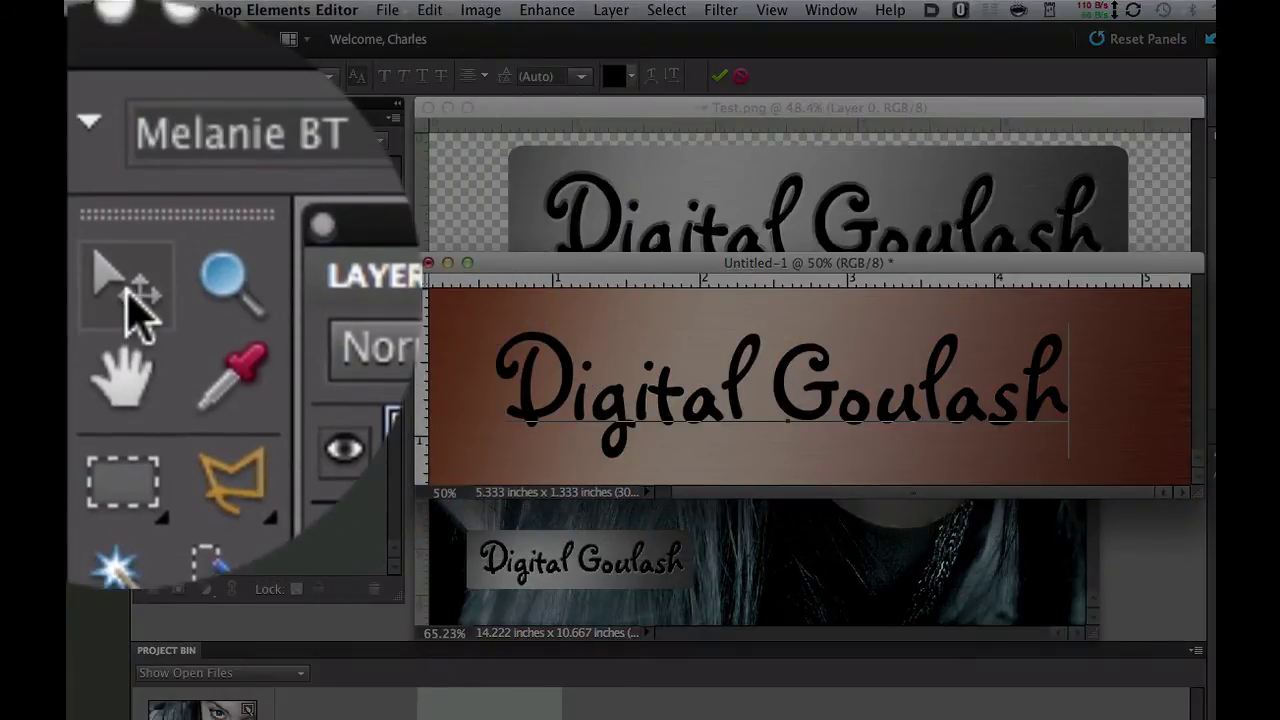
# - Nudge the text slightly right and apply a Simple Sharp Outer bevel layer style
pyautogui.click(81, 119)
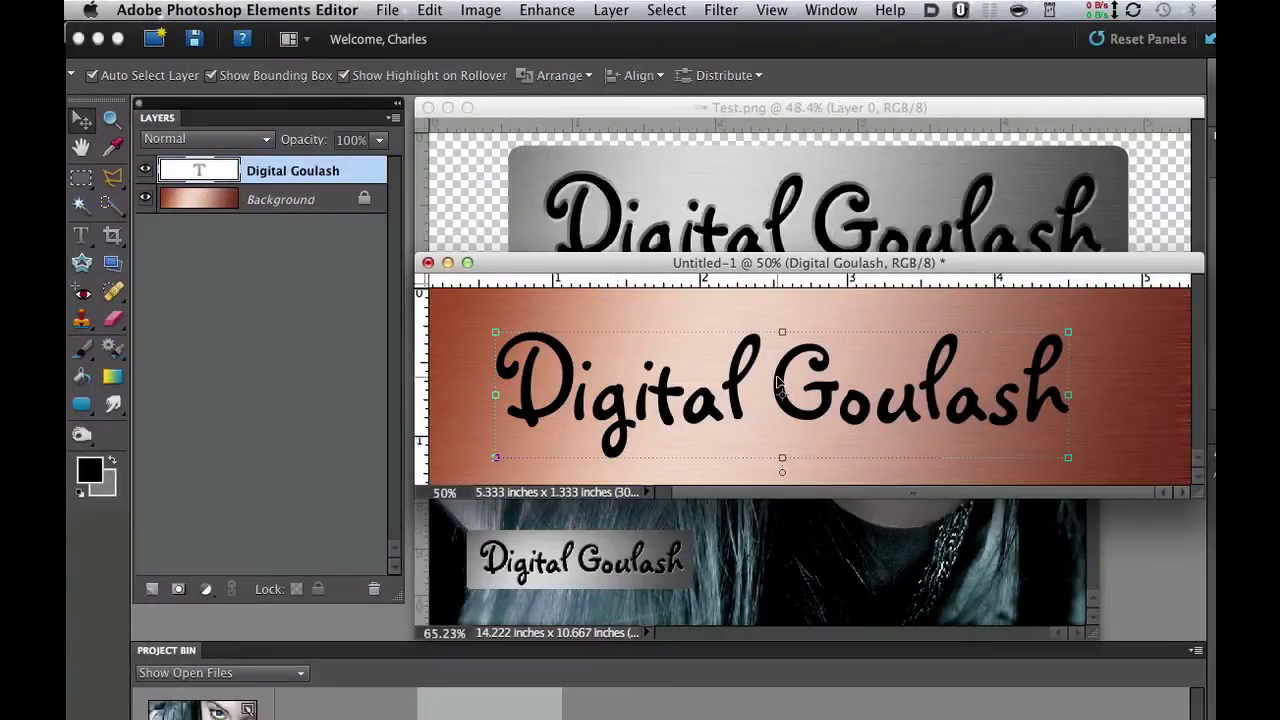
pyautogui.moveTo(779, 383); pyautogui.dragTo(797, 388)
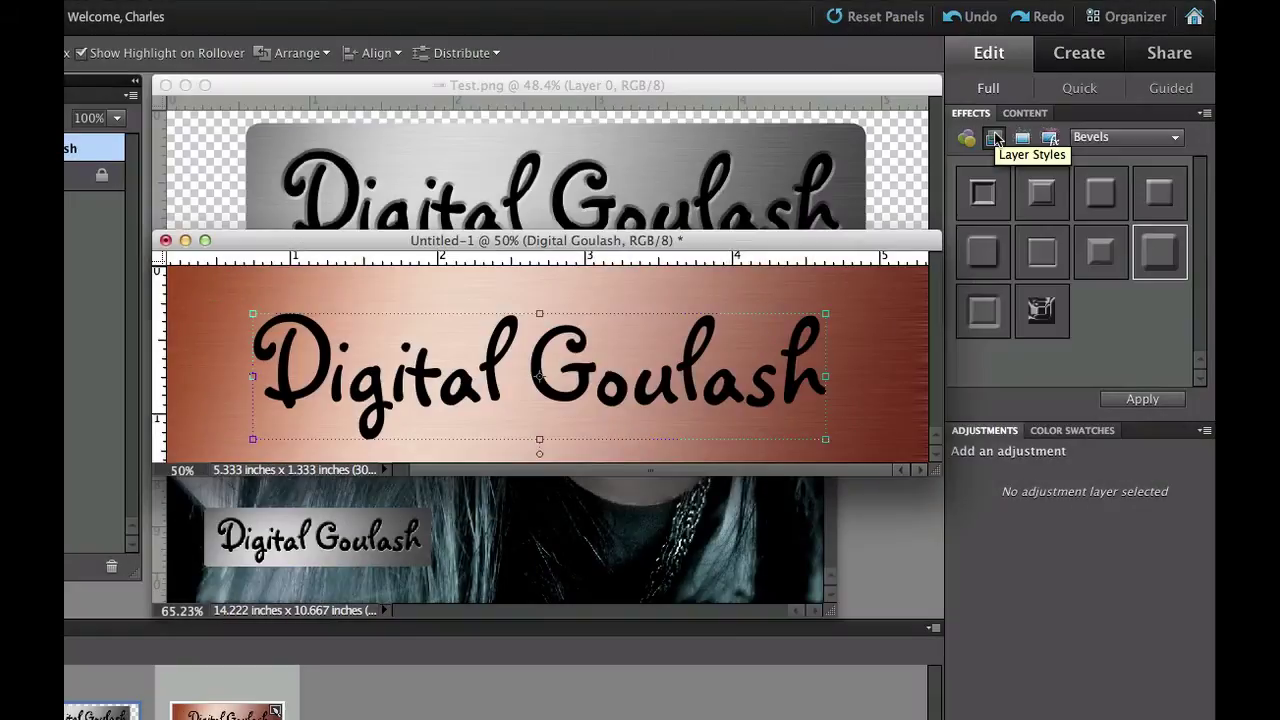
pyautogui.click(1112, 138)
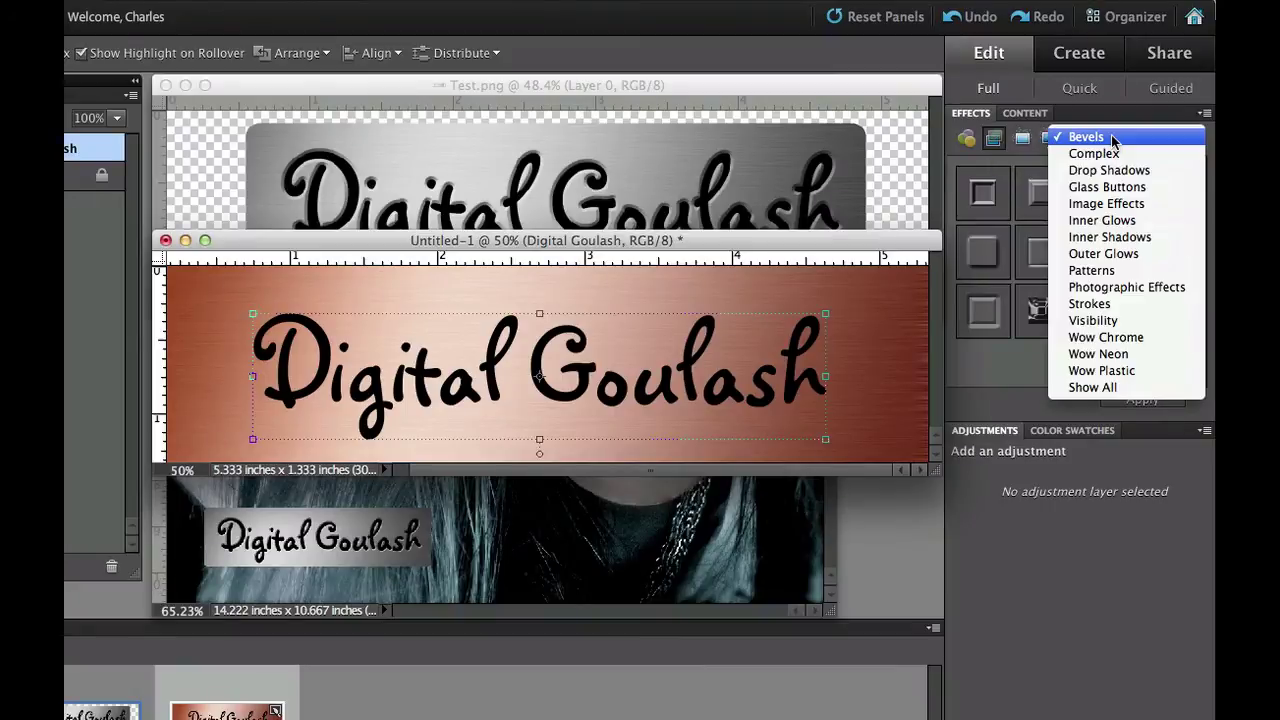
pyautogui.click(1090, 140)
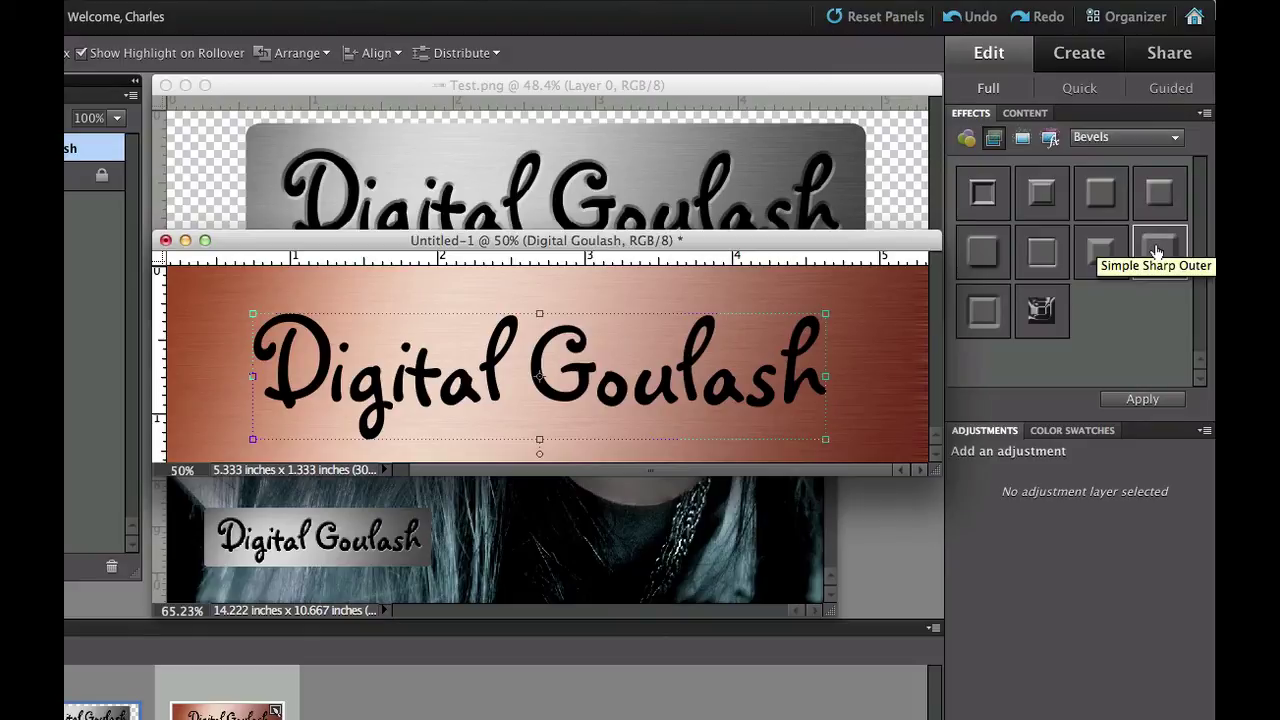
pyautogui.click(1161, 399)
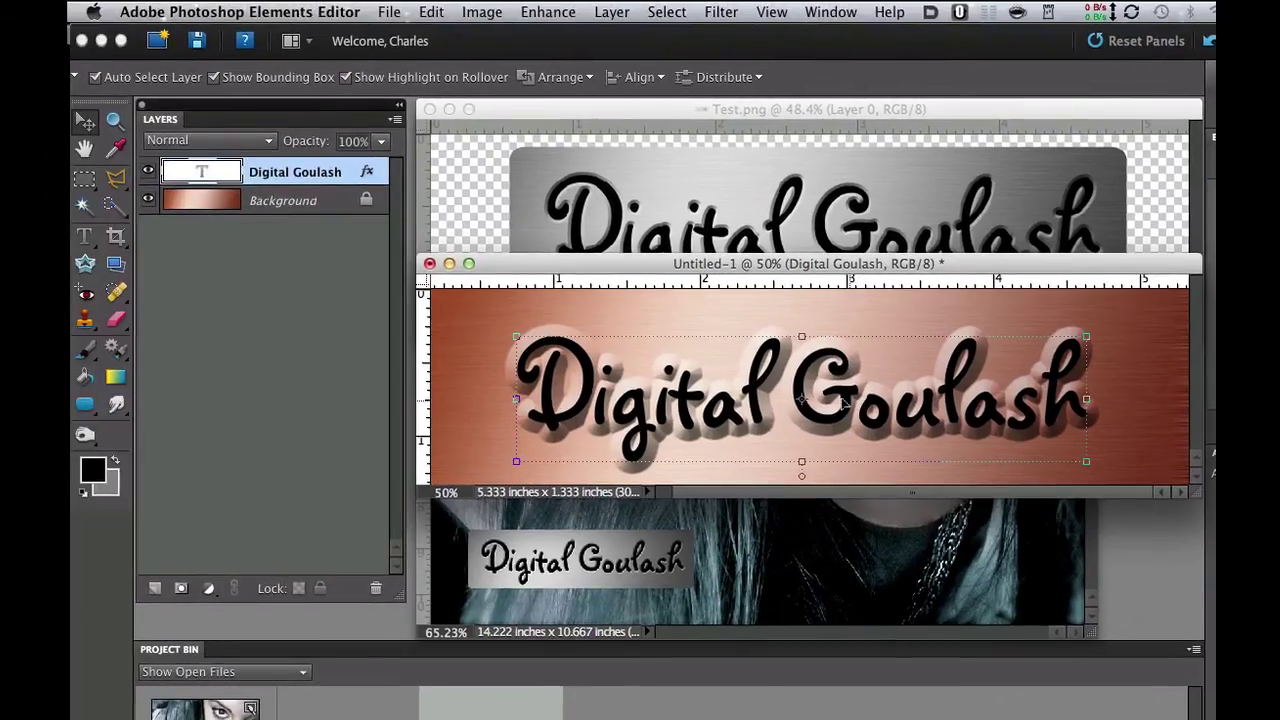
# - Change the text's bevel to Down direction with a 7 px size
pyautogui.doubleClick(365, 172)
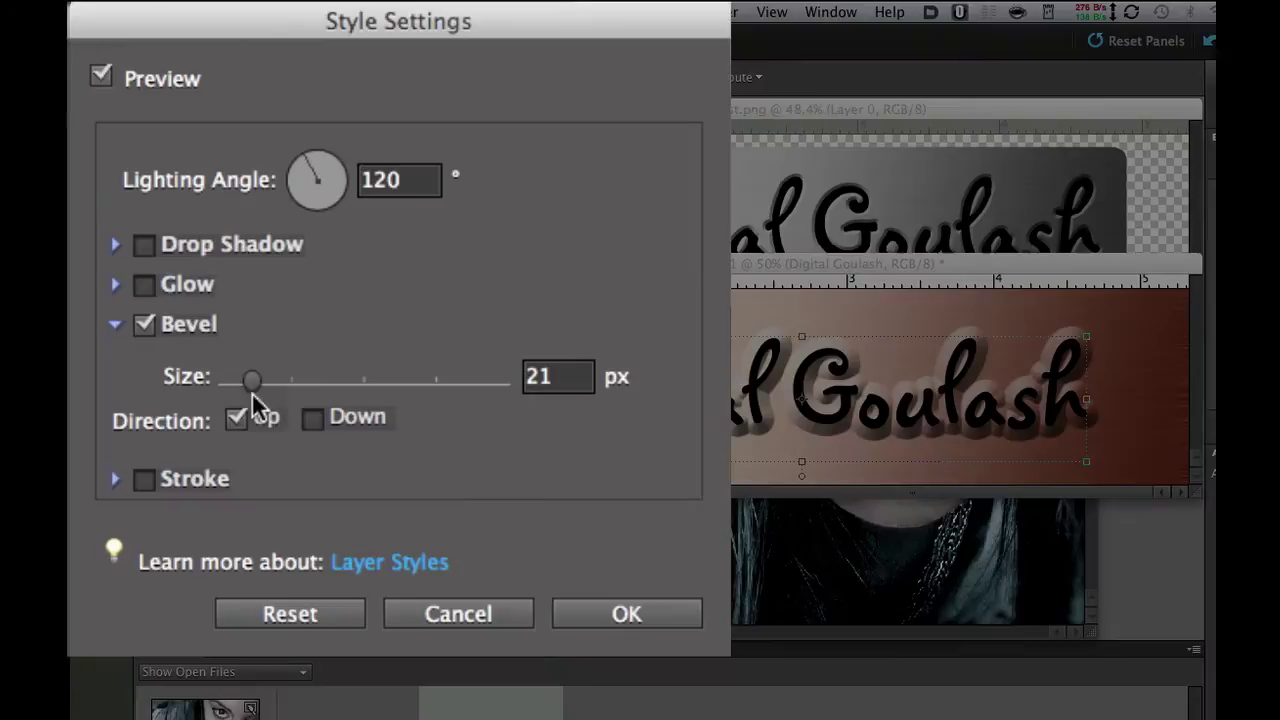
pyautogui.click(312, 418)
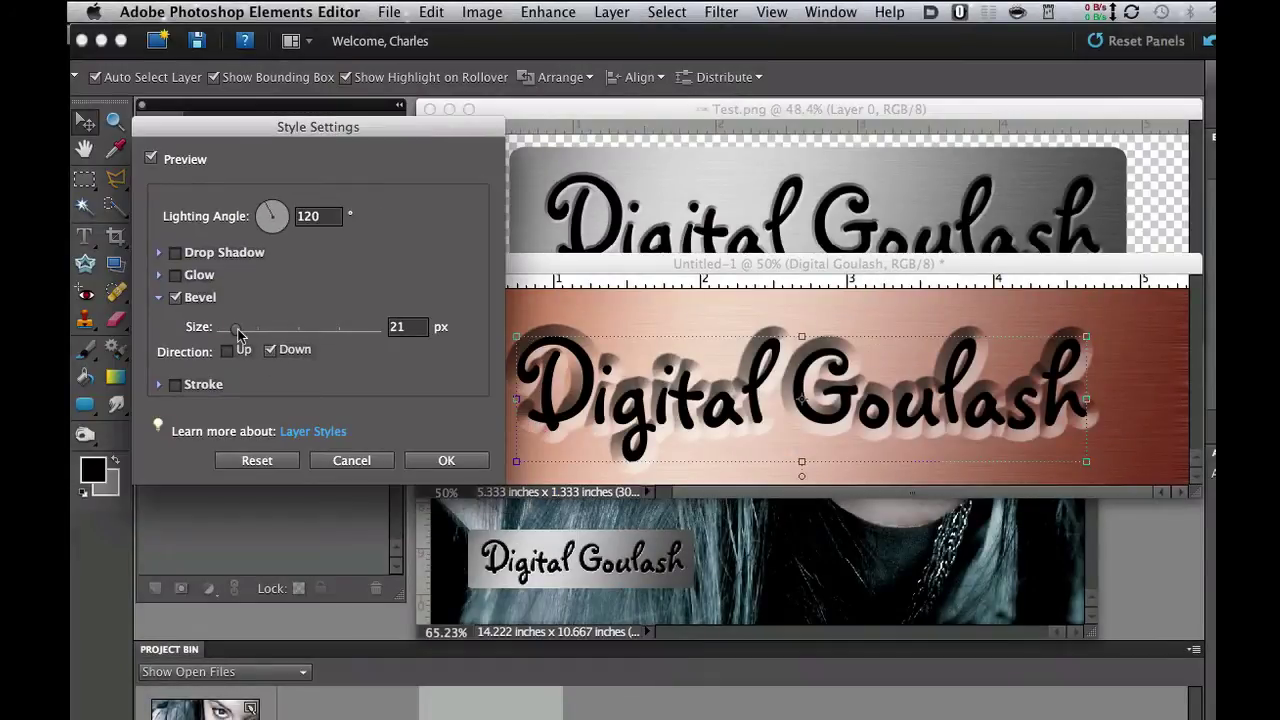
pyautogui.moveTo(246, 381); pyautogui.dragTo(254, 391)
pyautogui.moveTo(239, 333); pyautogui.dragTo(228, 334)
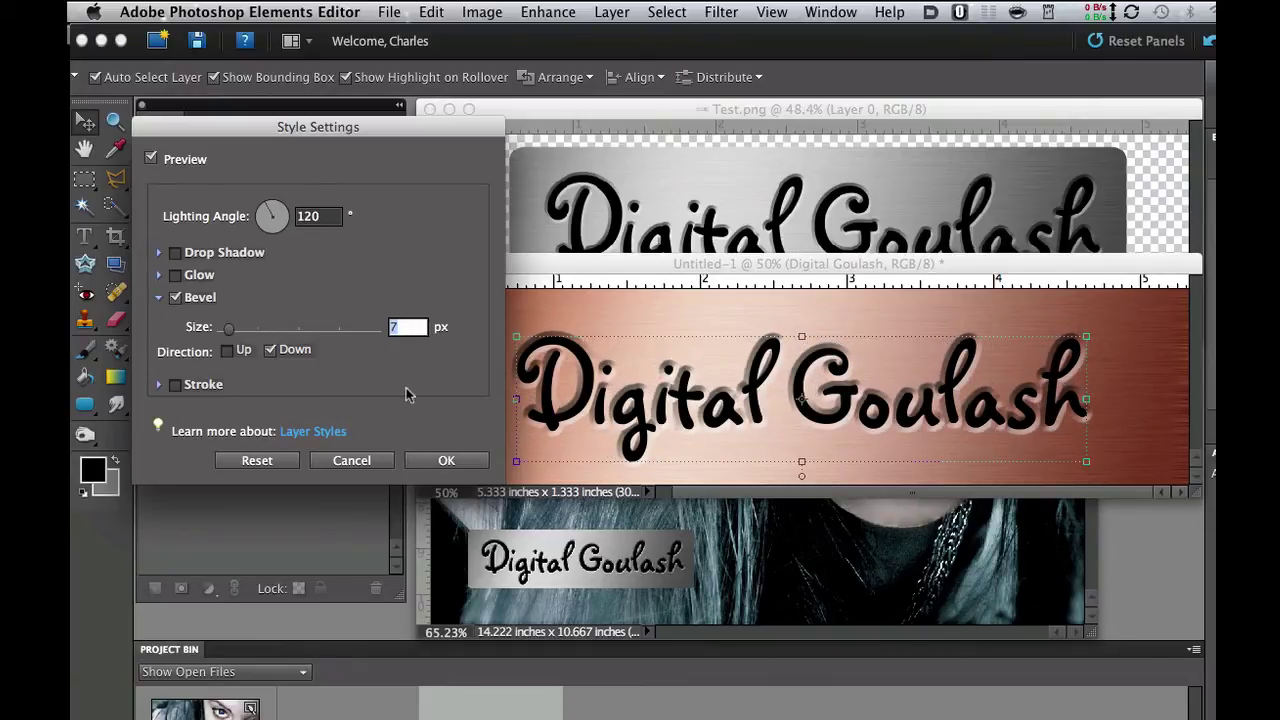
pyautogui.click(446, 460)
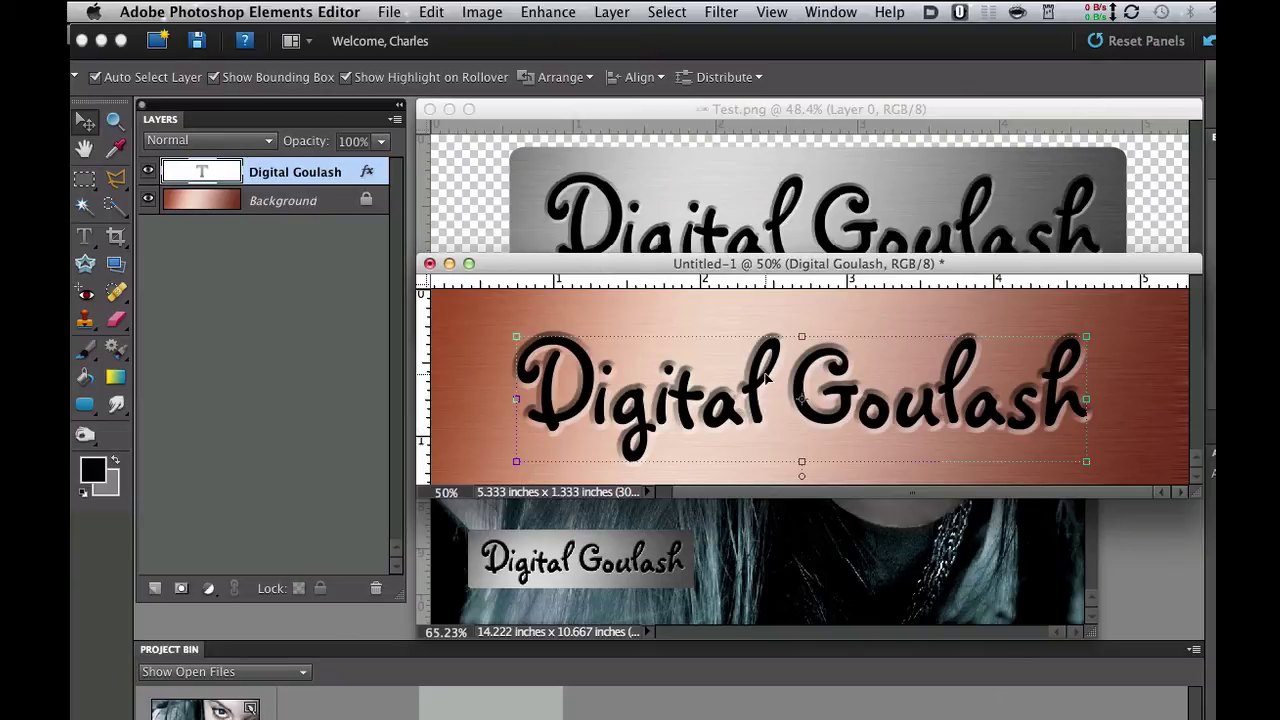
pyautogui.press('super')
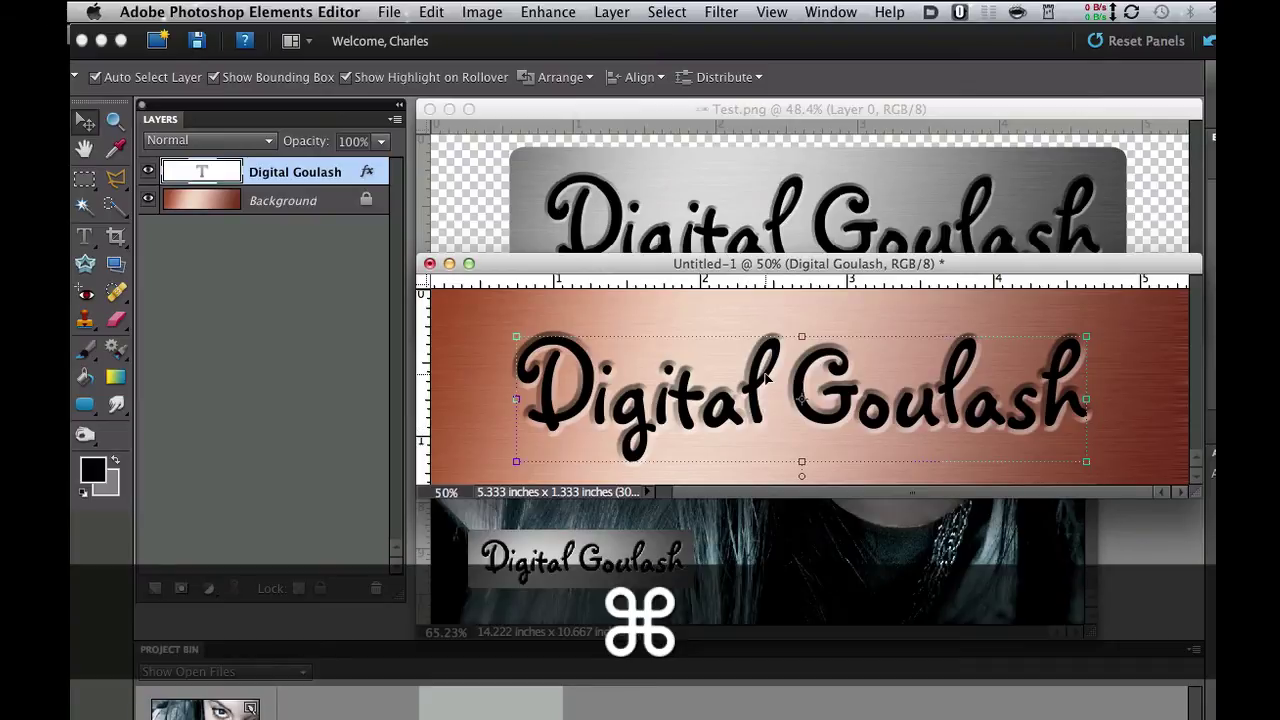
pyautogui.press('super+equal')
pyautogui.press('super+equal')
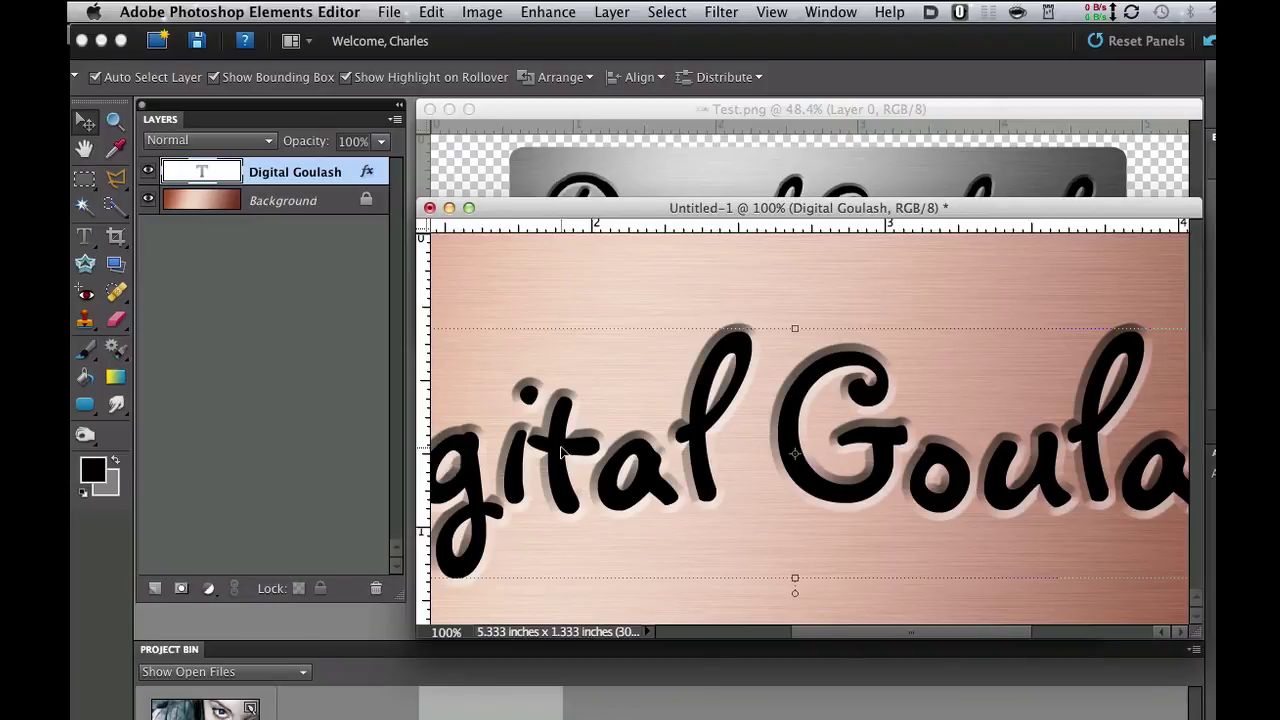
pyautogui.press('super+0')
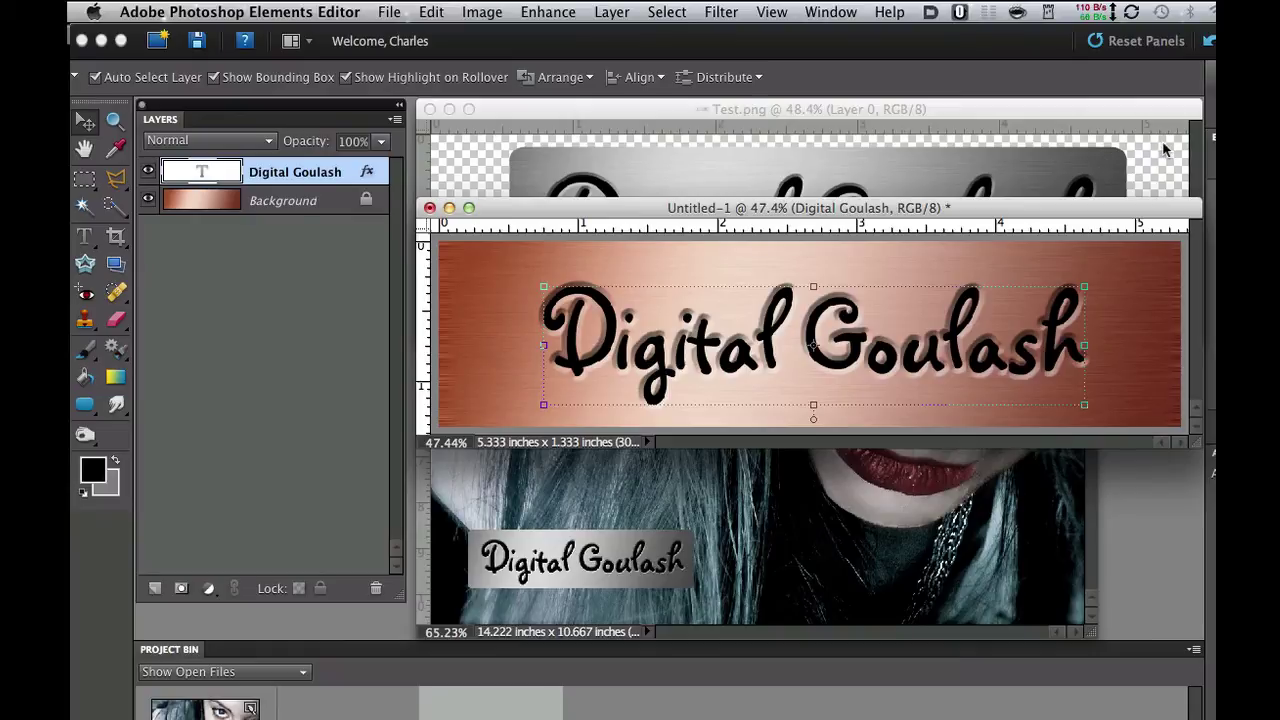
# - Convert the Background into Layer 0 and draw a black 30 px-radius rounded rectangle across the plate
pyautogui.doubleClick(363, 202)
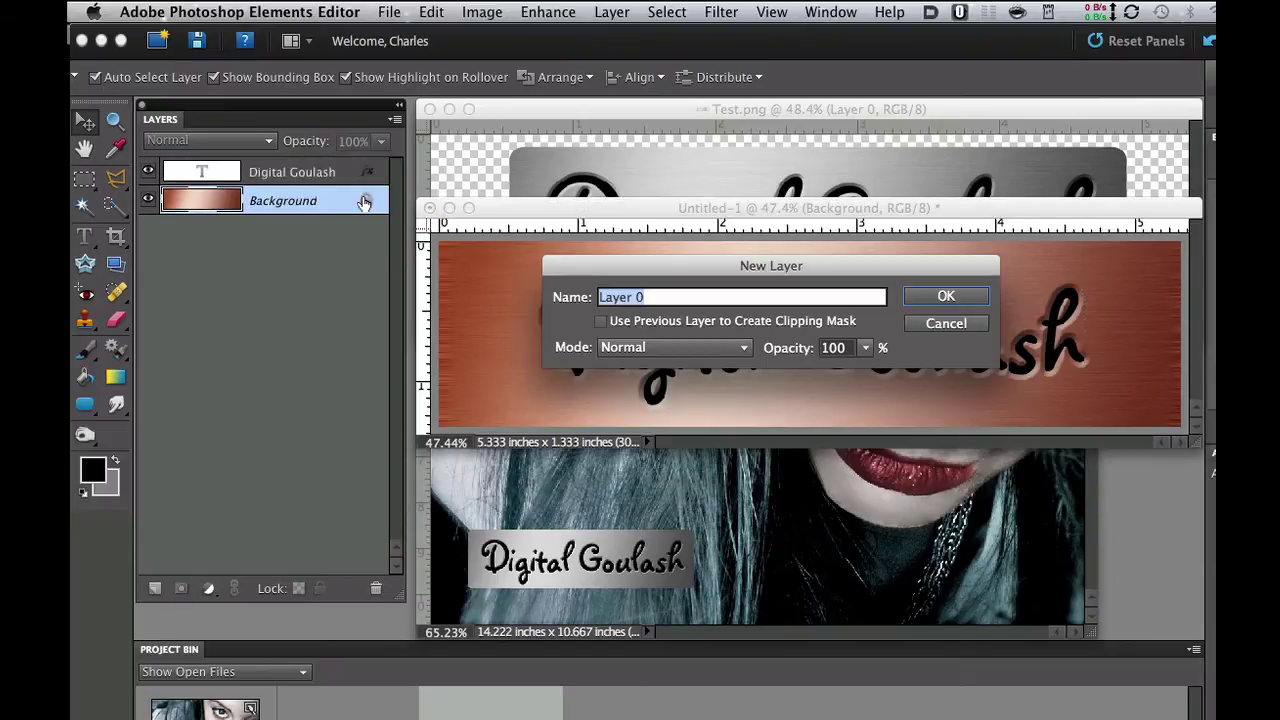
pyautogui.click(940, 302)
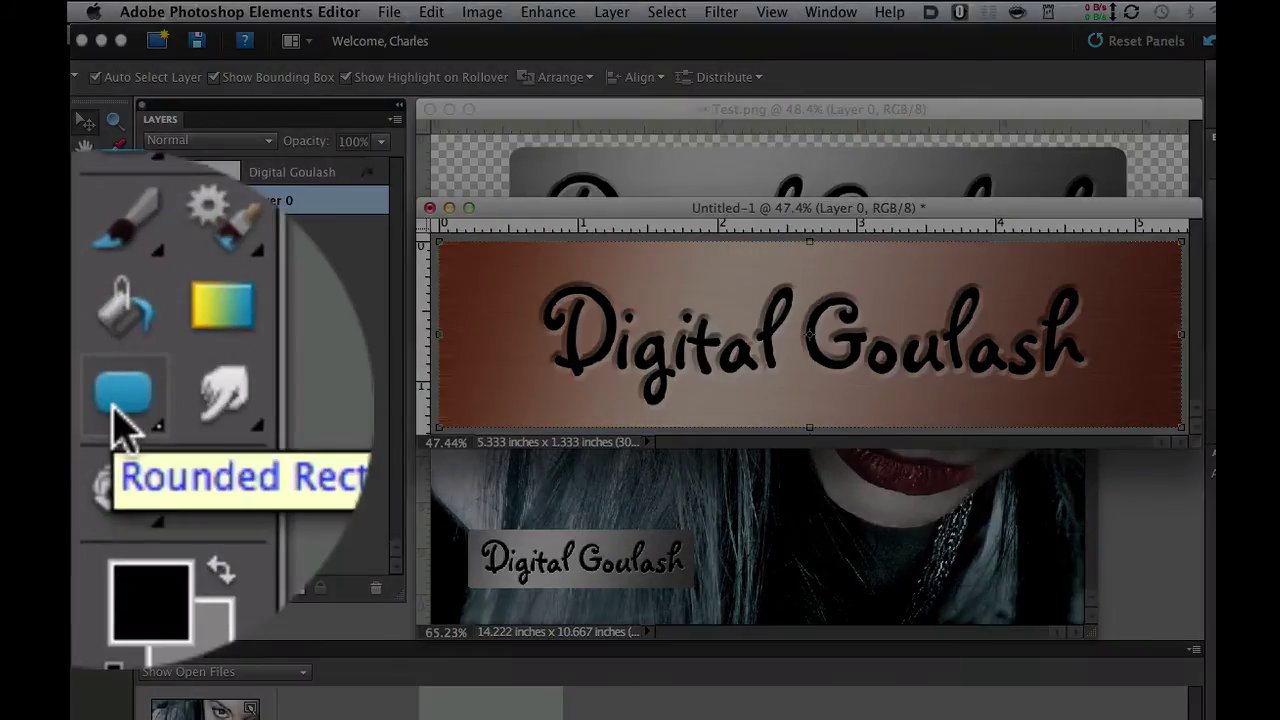
pyautogui.click(118, 425)
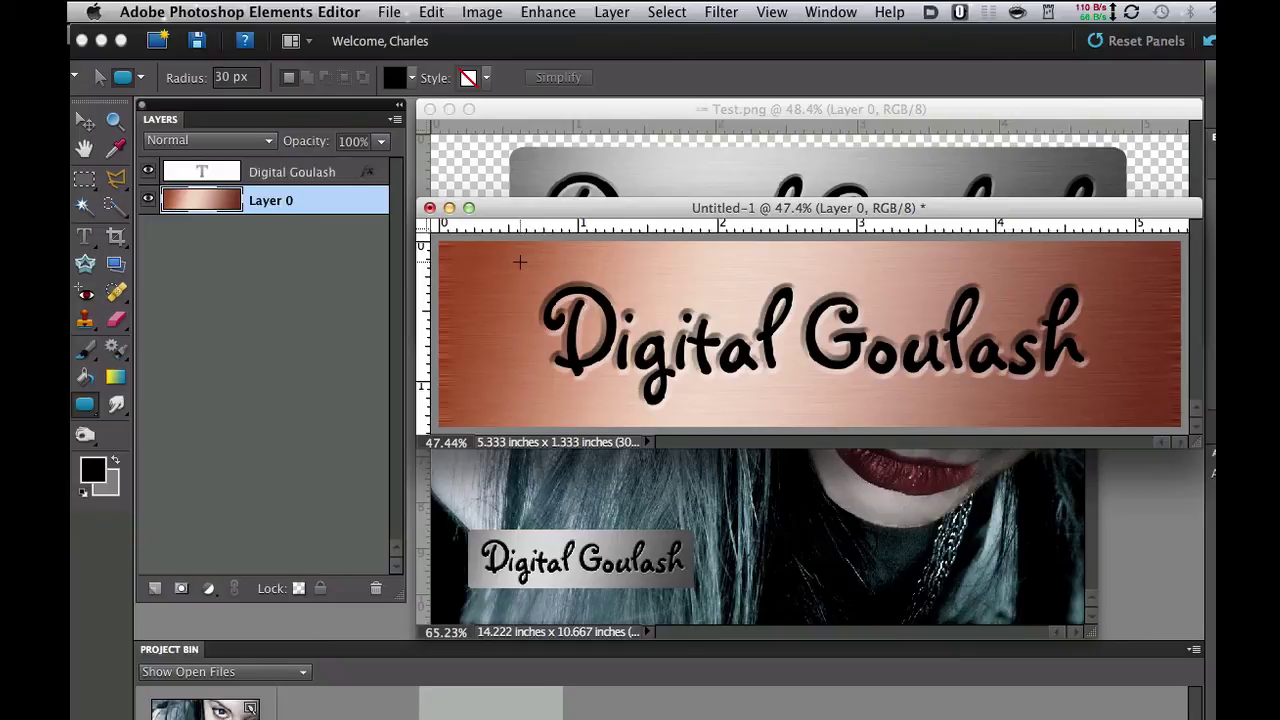
pyautogui.moveTo(520, 262); pyautogui.dragTo(1109, 413)
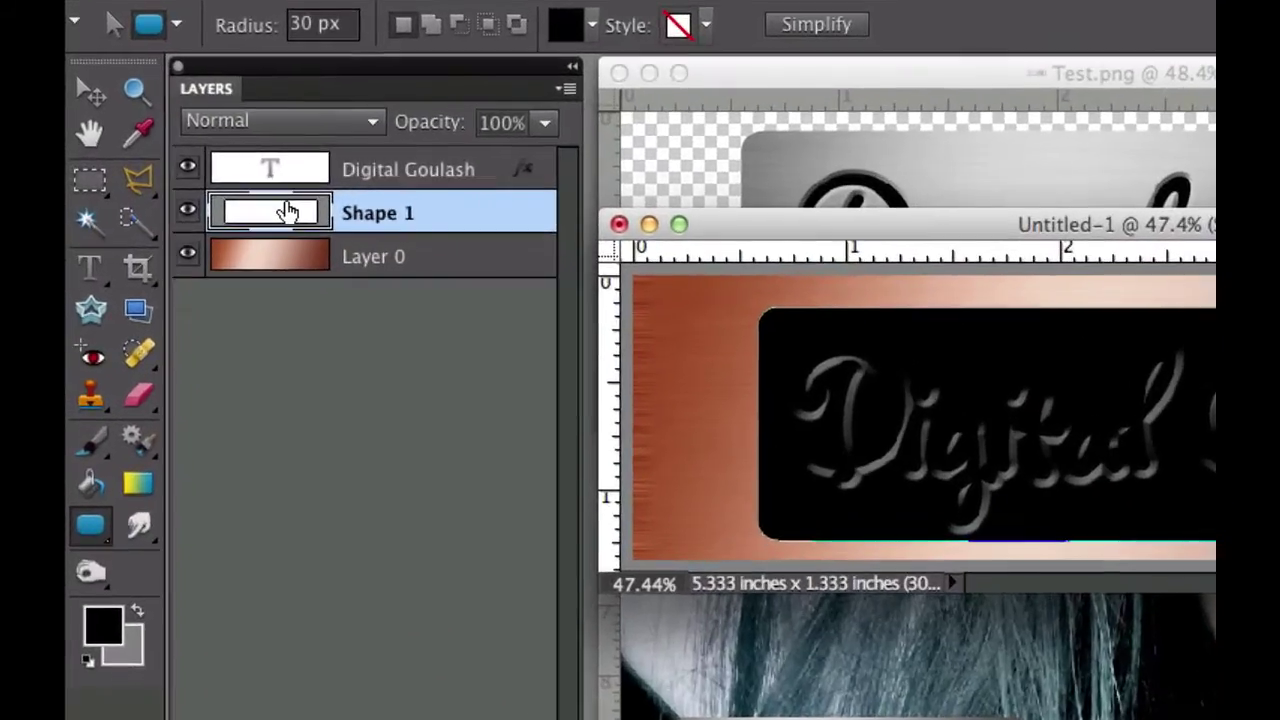
# - Move Shape 1 below the copper layer and clip Layer 0 to it
pyautogui.moveTo(287, 211); pyautogui.dragTo(291, 283)
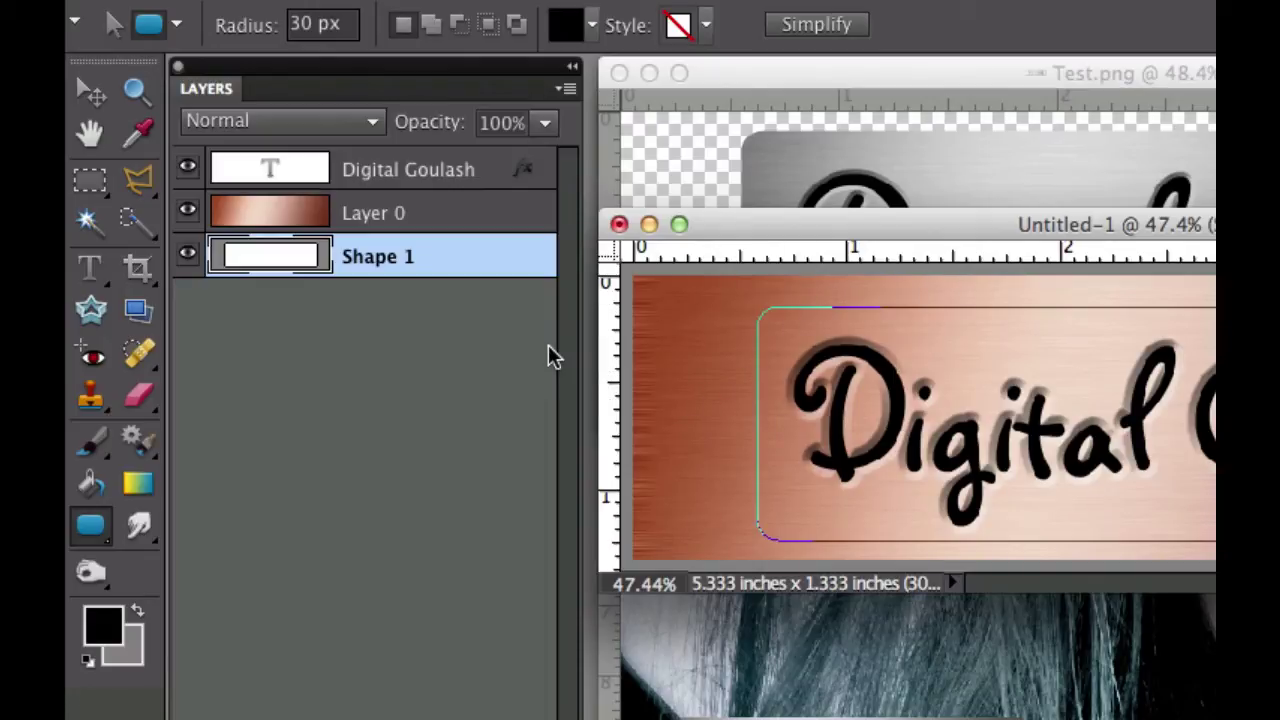
pyautogui.press('alt')
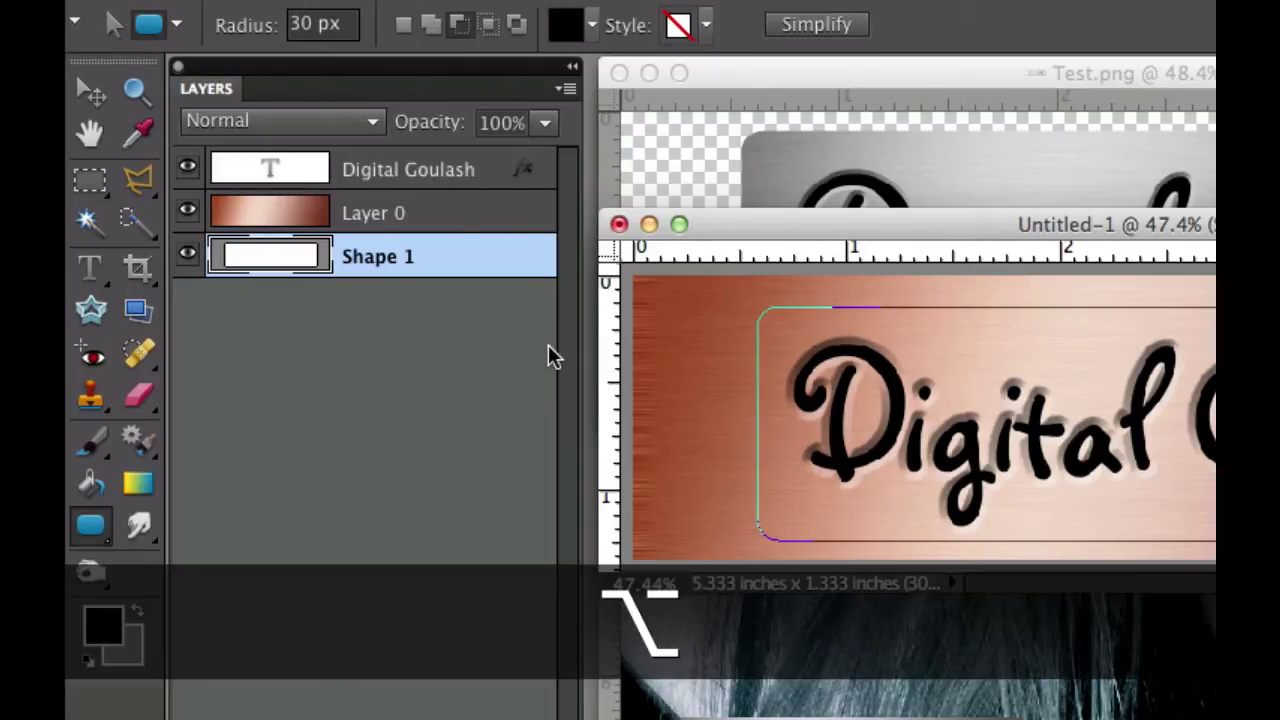
pyautogui.keyDown('alt'); pyautogui.click(452, 232); pyautogui.keyUp('alt')
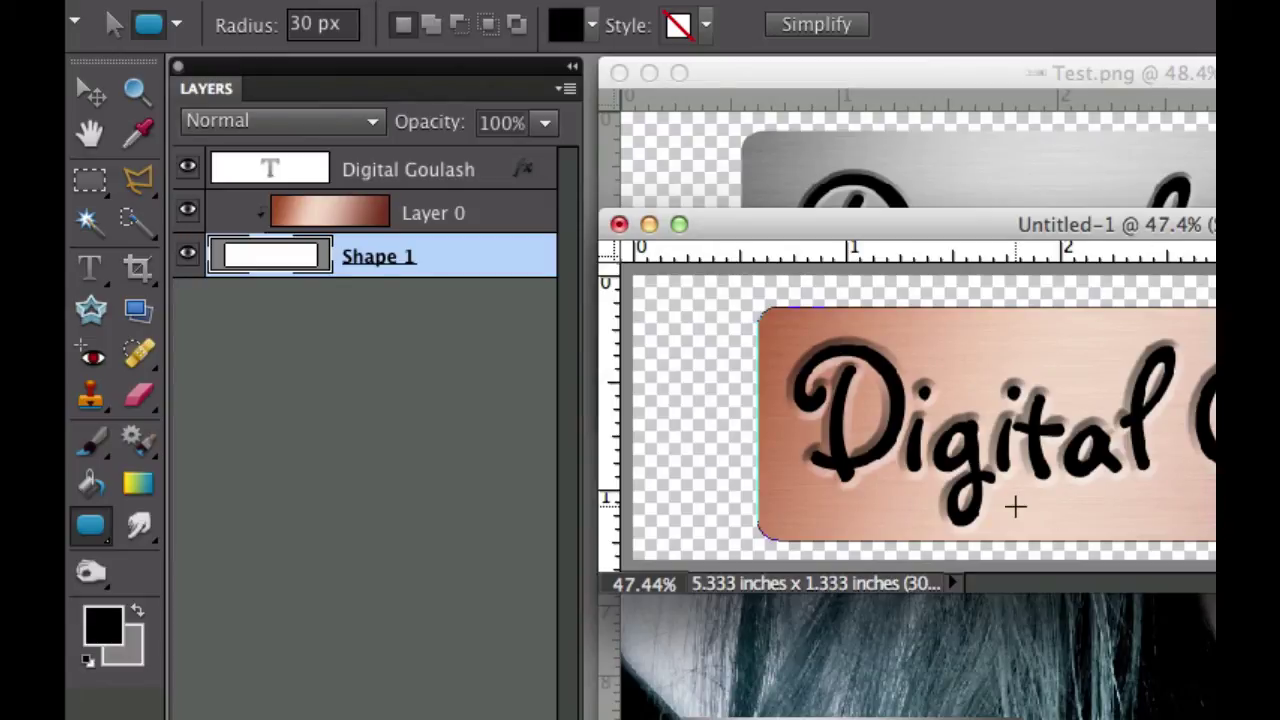
# - Add a colorized Hue/Saturation adjustment layer above the text layer with Hue 42 and Saturation 0
pyautogui.click(362, 178)
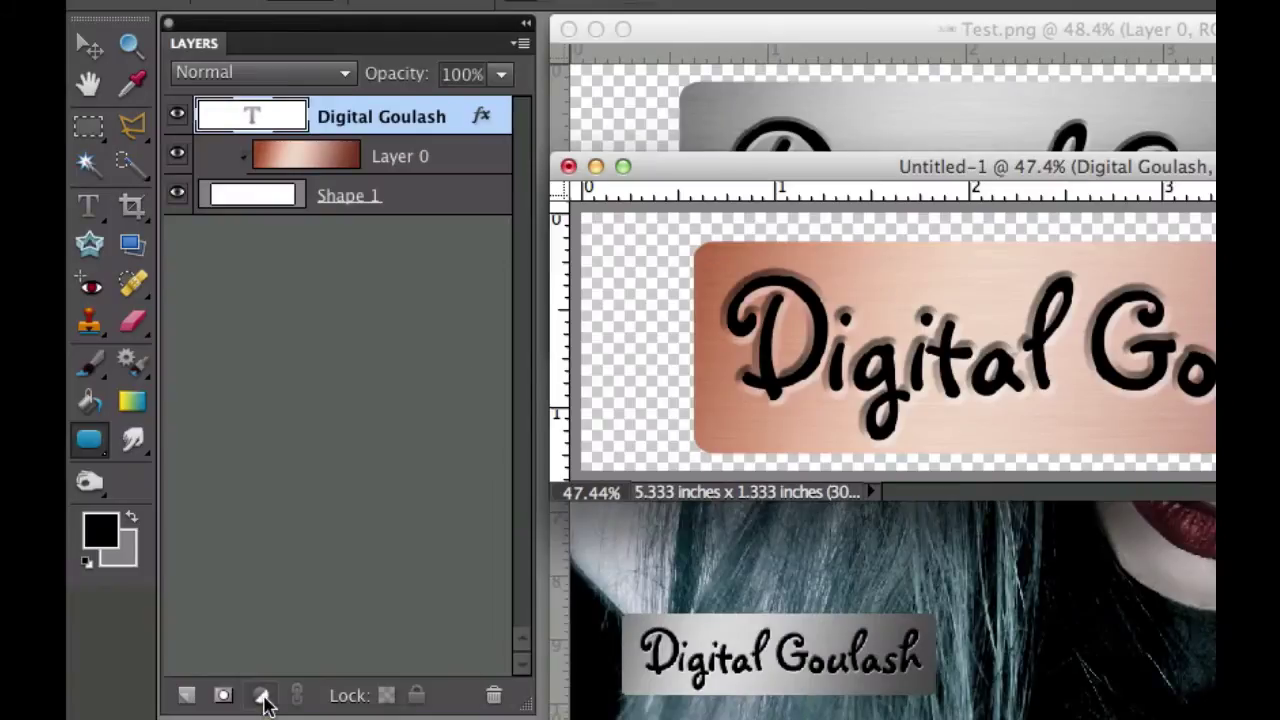
pyautogui.click(261, 695)
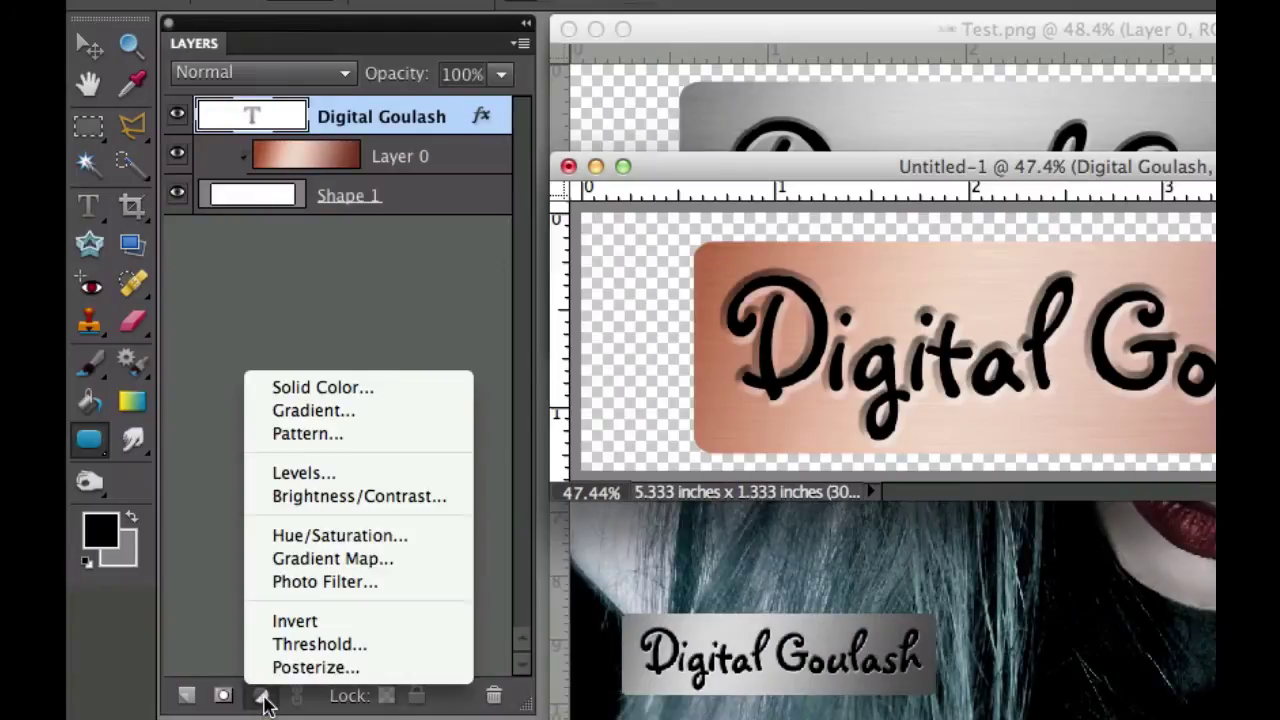
pyautogui.click(285, 536)
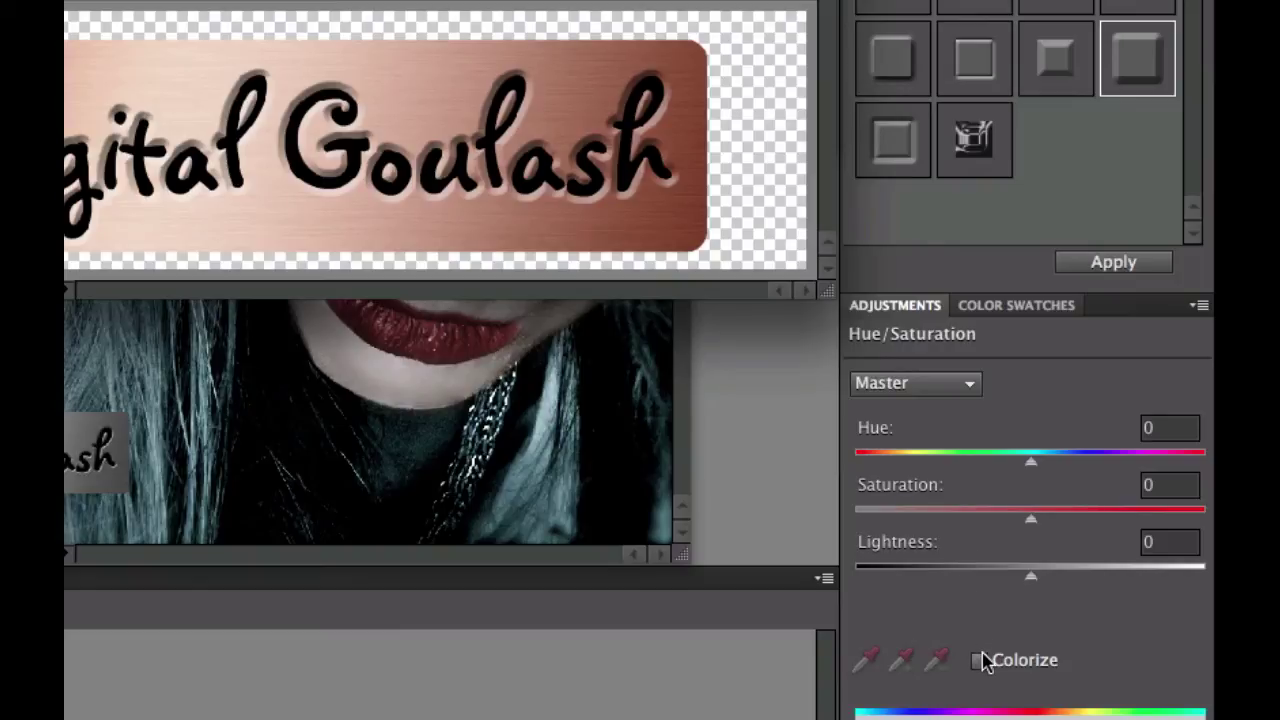
pyautogui.click(980, 661)
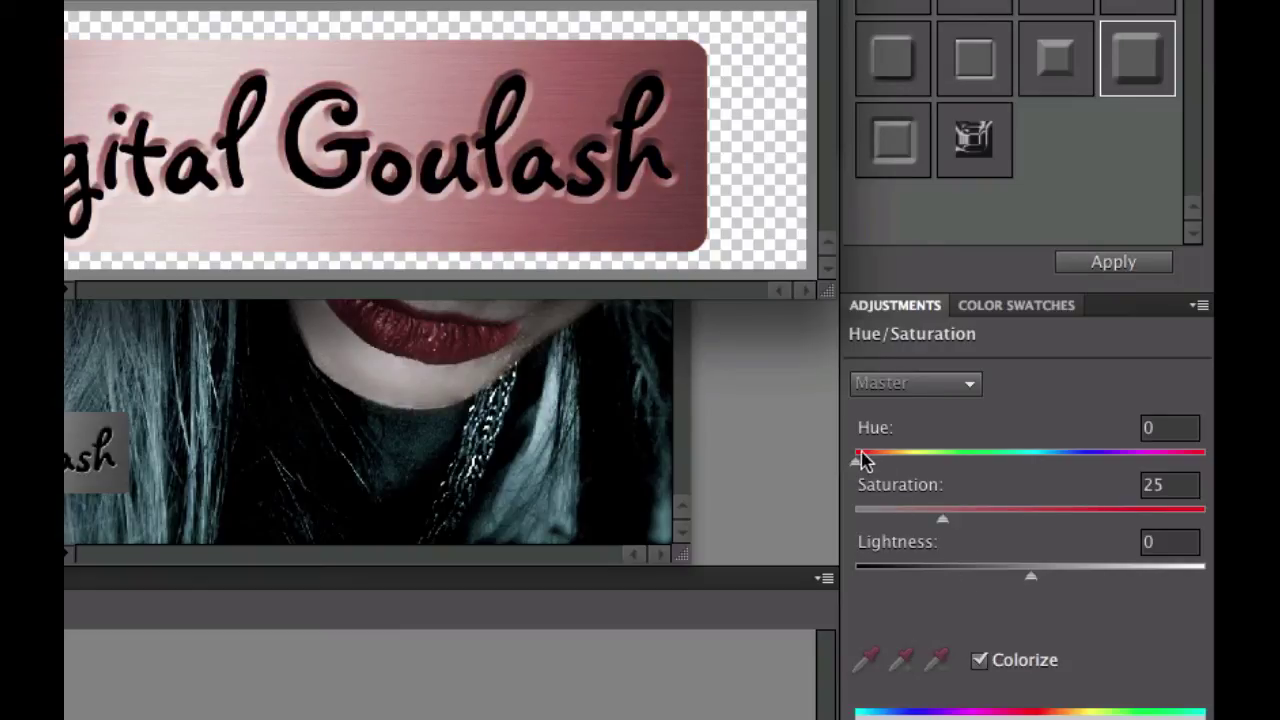
pyautogui.moveTo(858, 458); pyautogui.dragTo(937, 446)
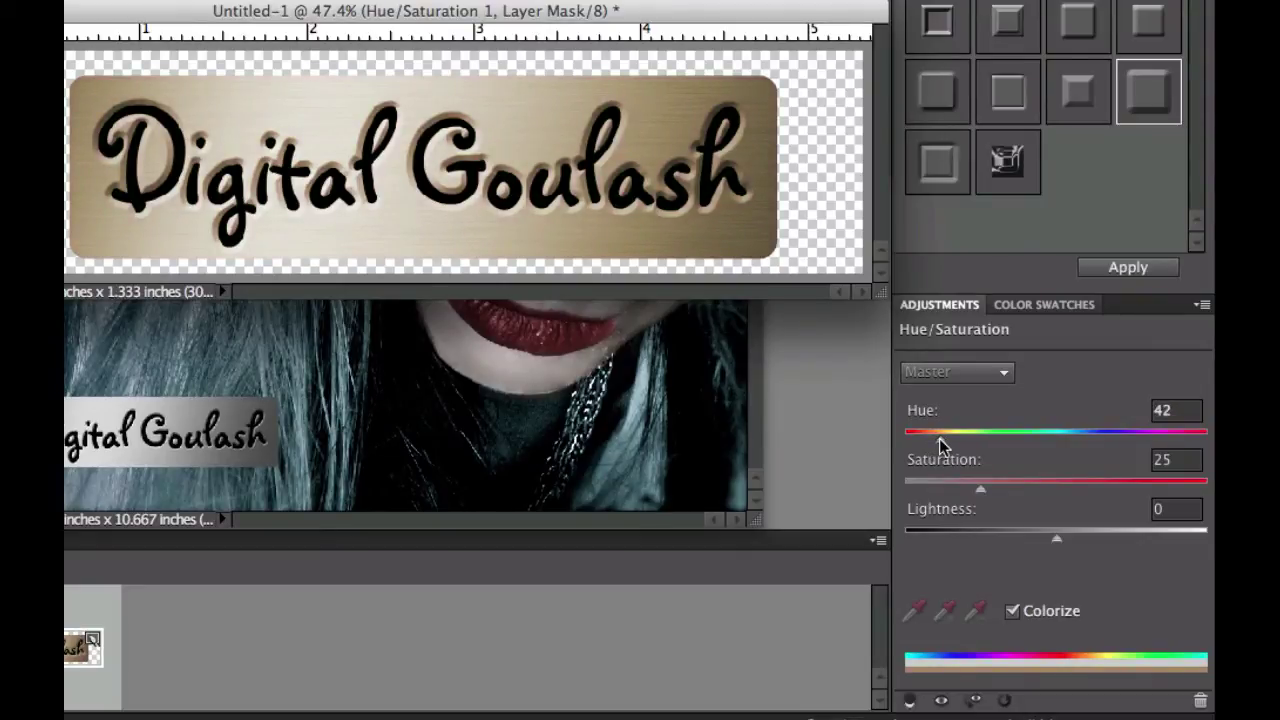
pyautogui.moveTo(980, 488); pyautogui.dragTo(963, 486)
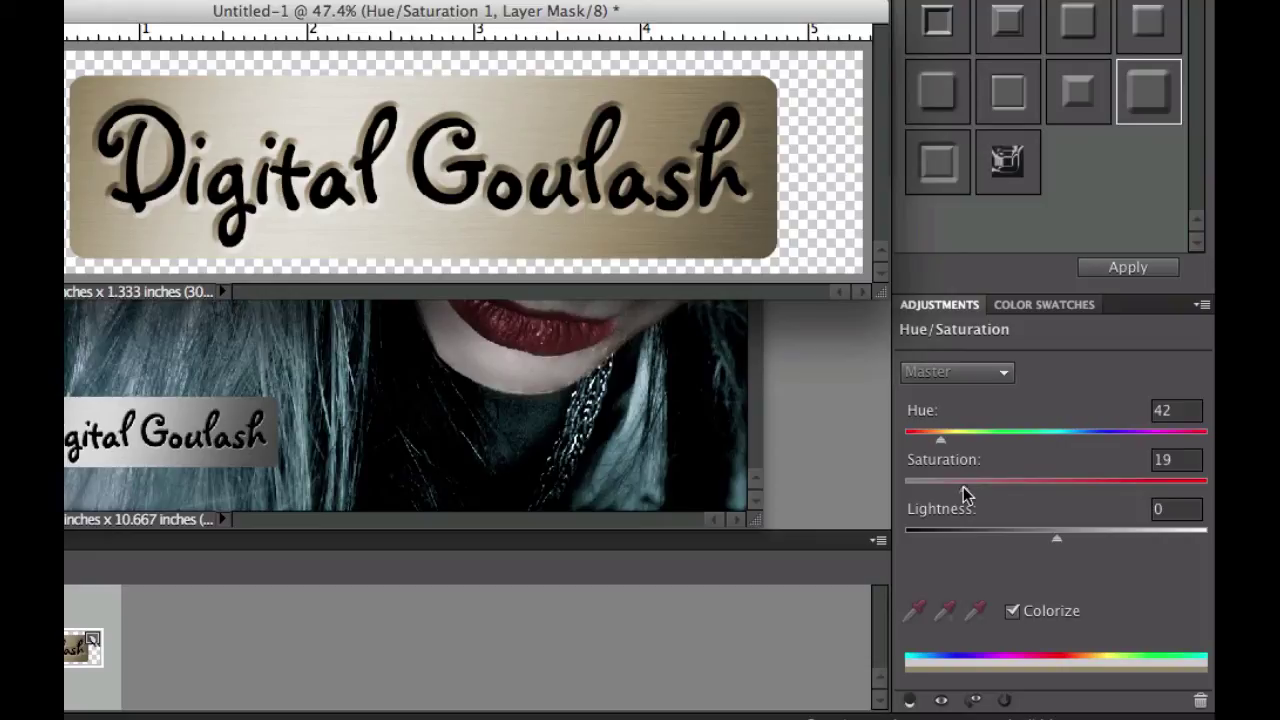
pyautogui.moveTo(963, 486); pyautogui.dragTo(914, 487)
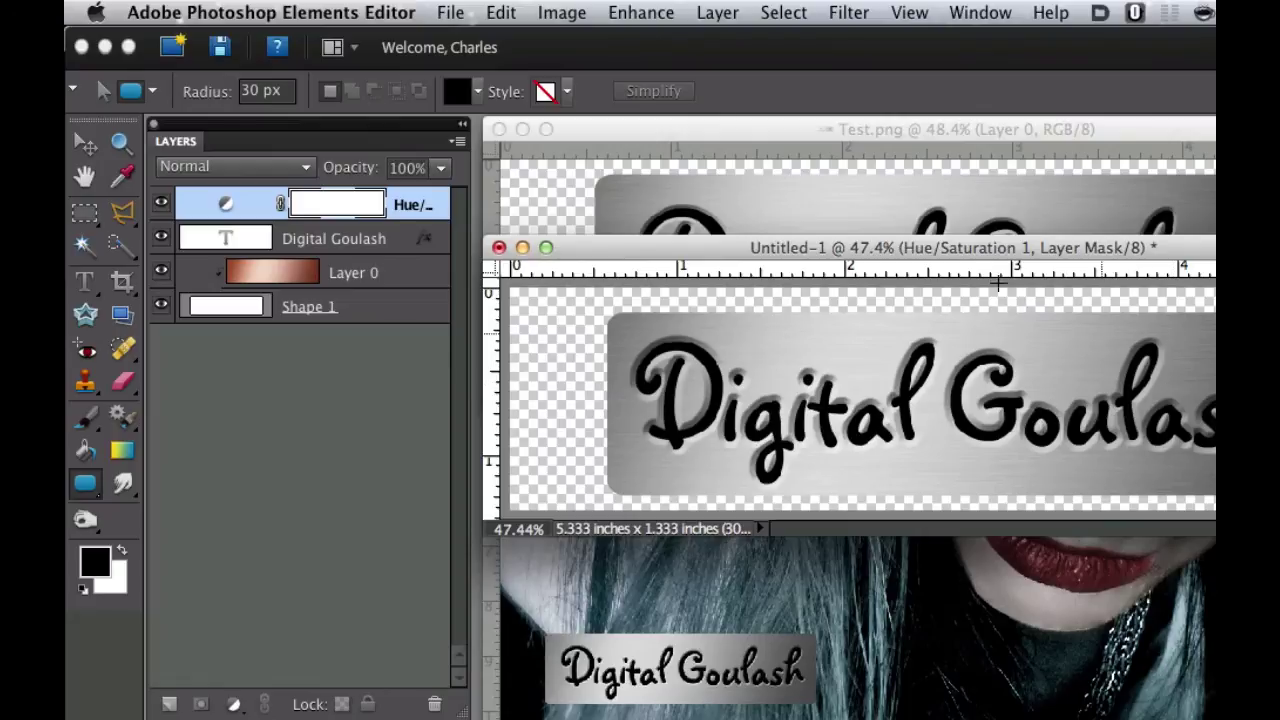
pyautogui.click(450, 12)
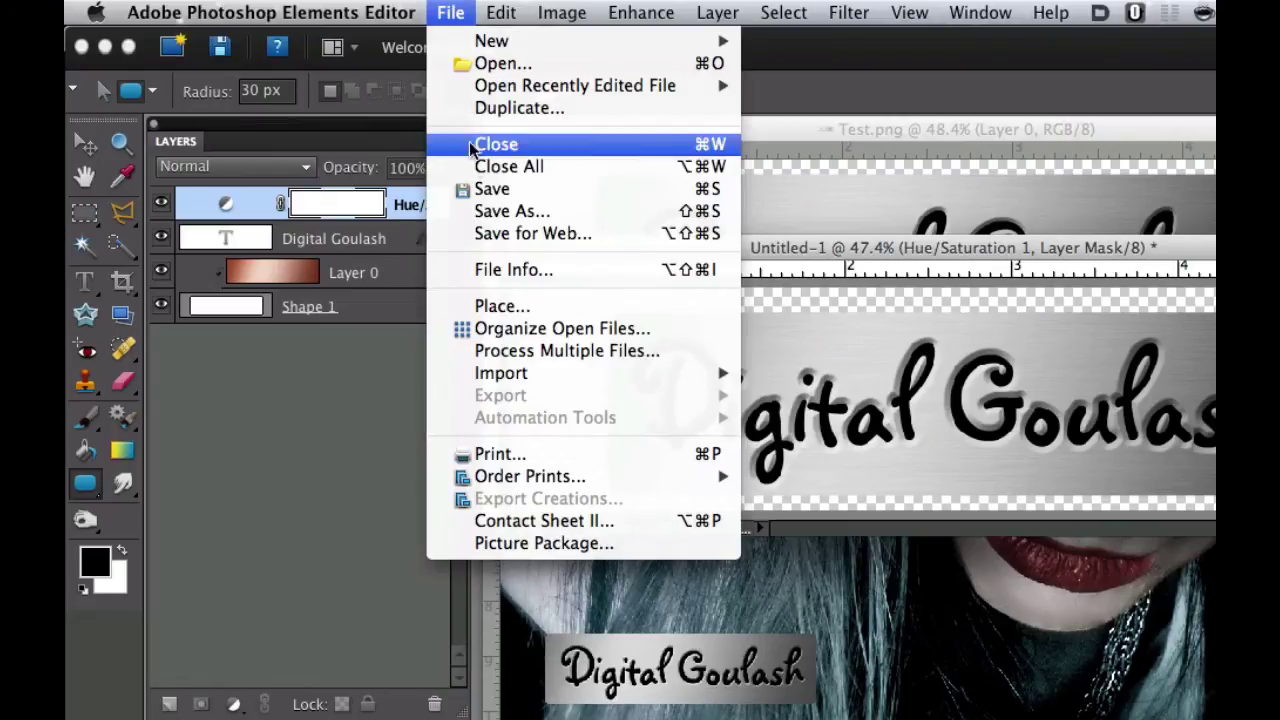
pyautogui.click(483, 213)
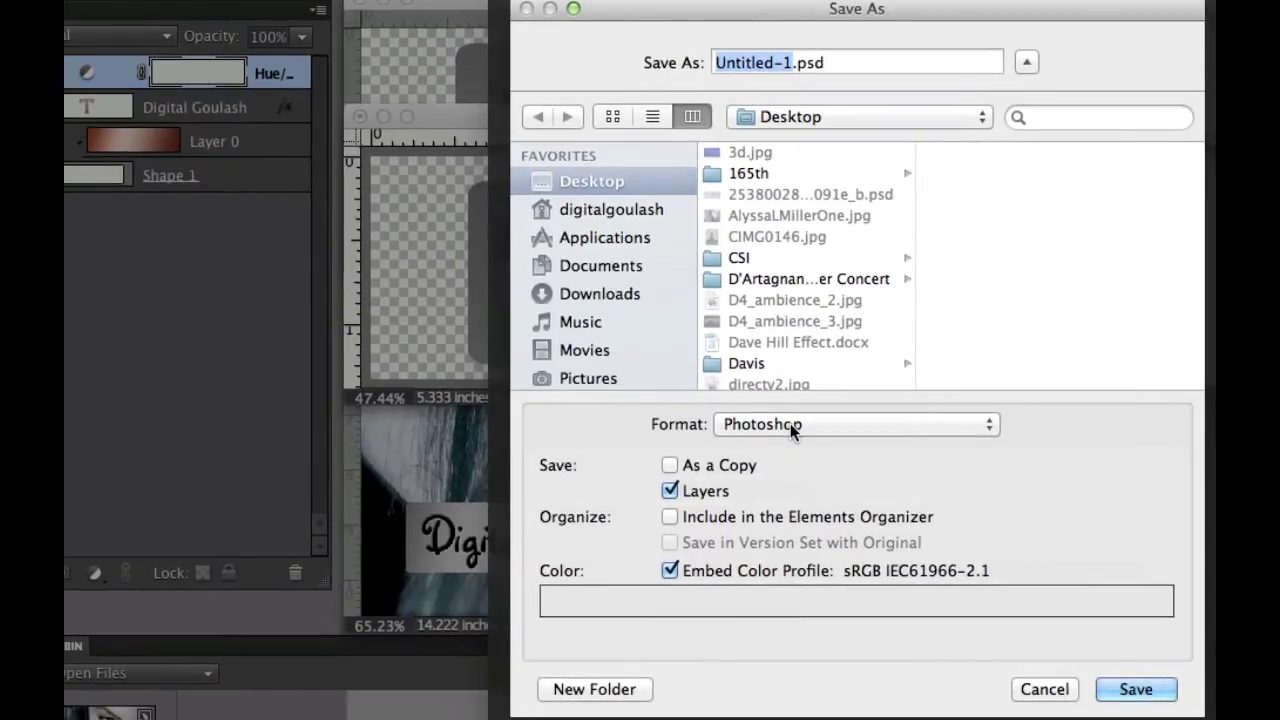
pyautogui.click(806, 424)
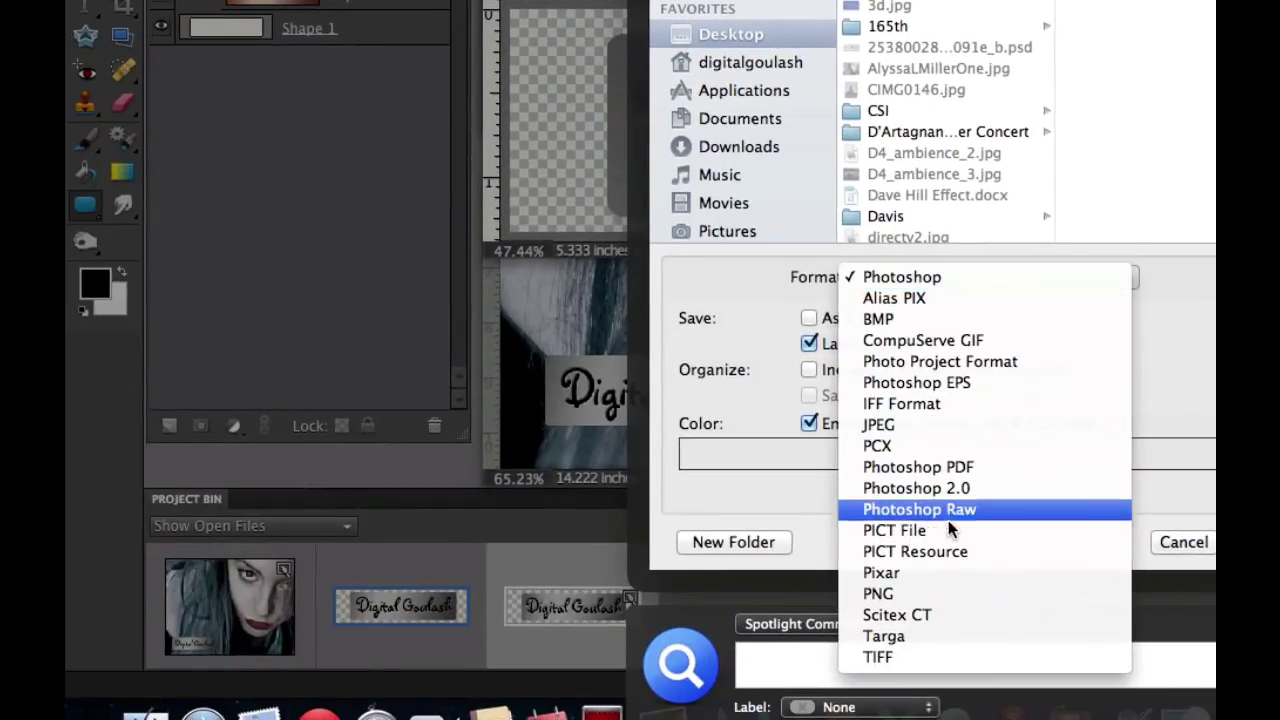
pyautogui.click(937, 593)
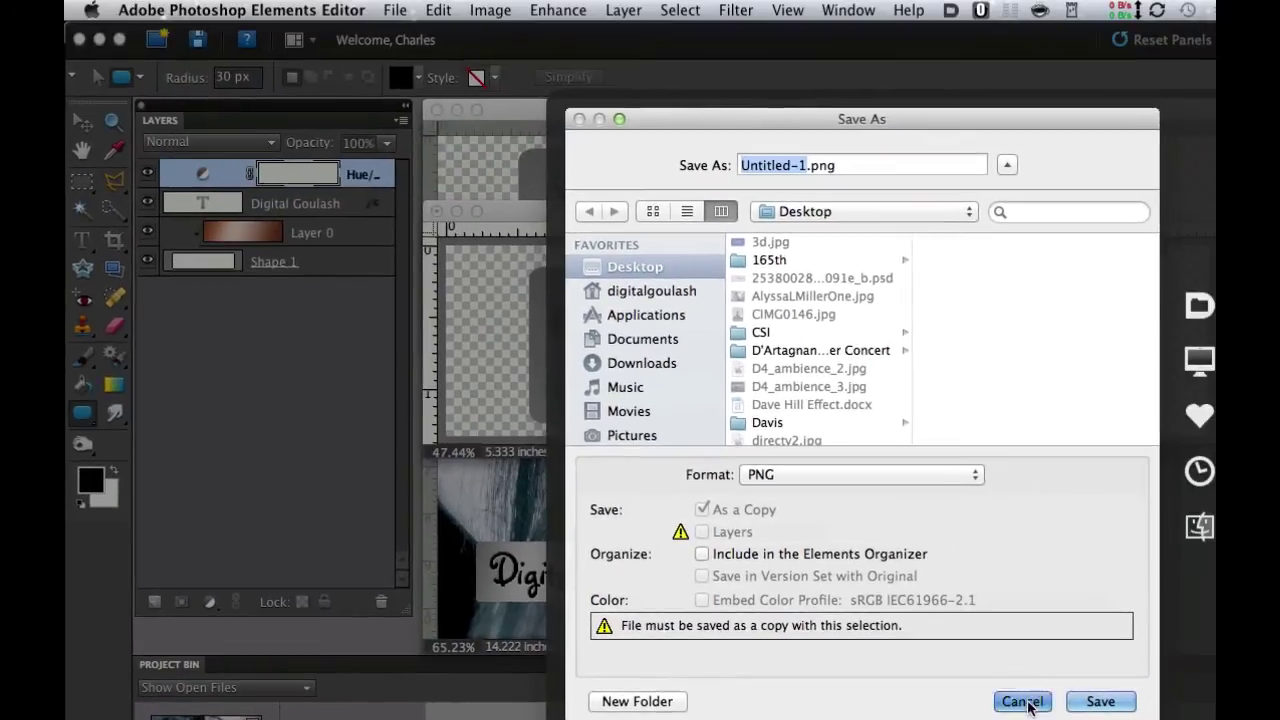
pyautogui.click(1184, 542)
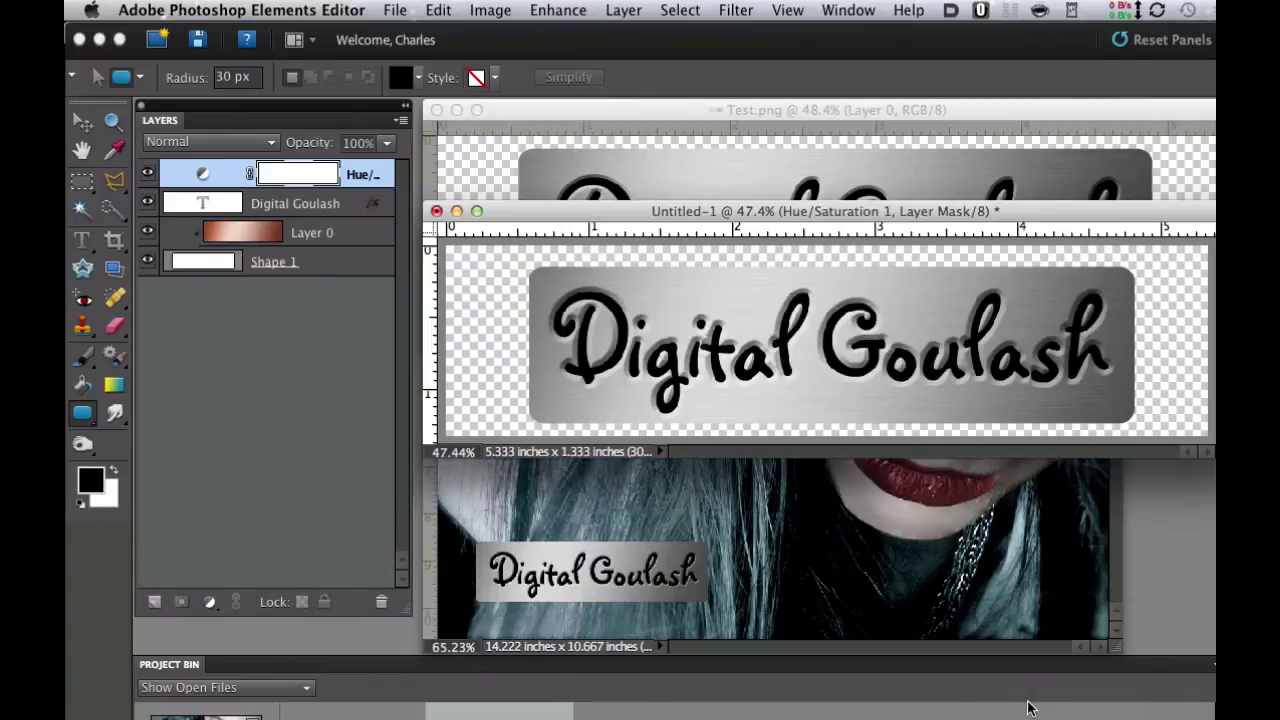
# - Close Untitled-1 without saving its changes and switch to the Move tool
pyautogui.click(436, 213)
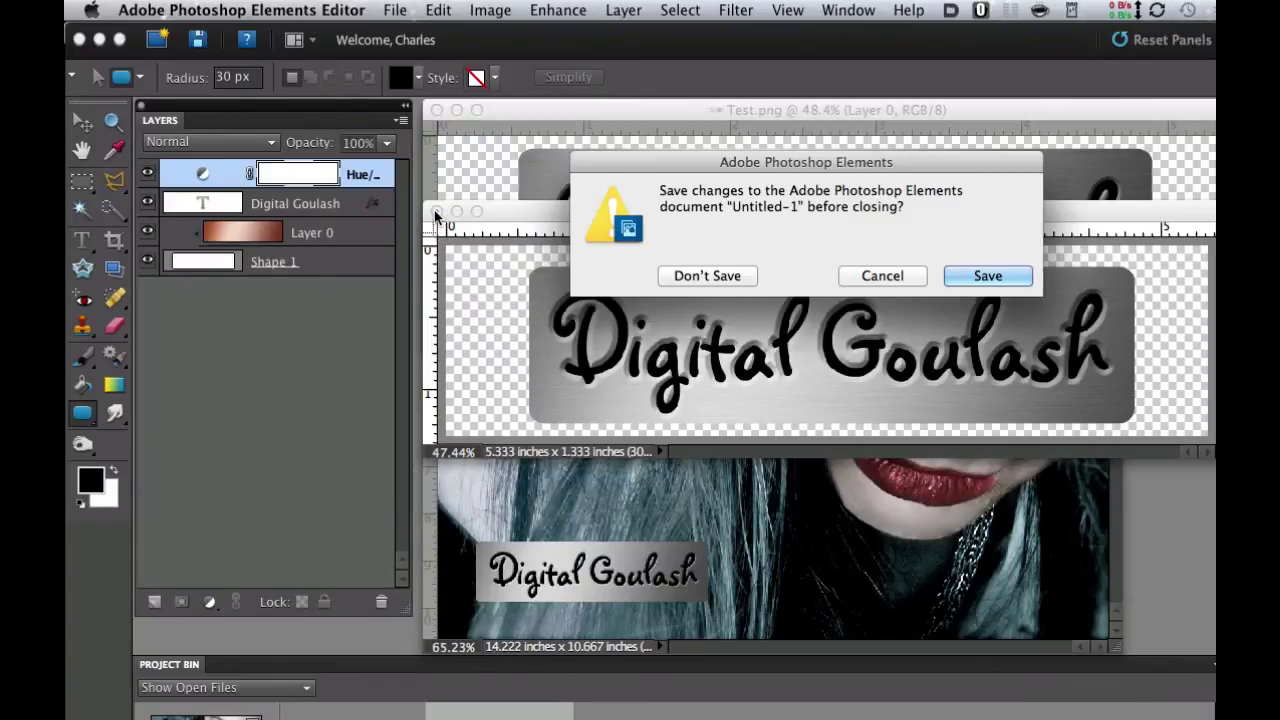
pyautogui.click(694, 277)
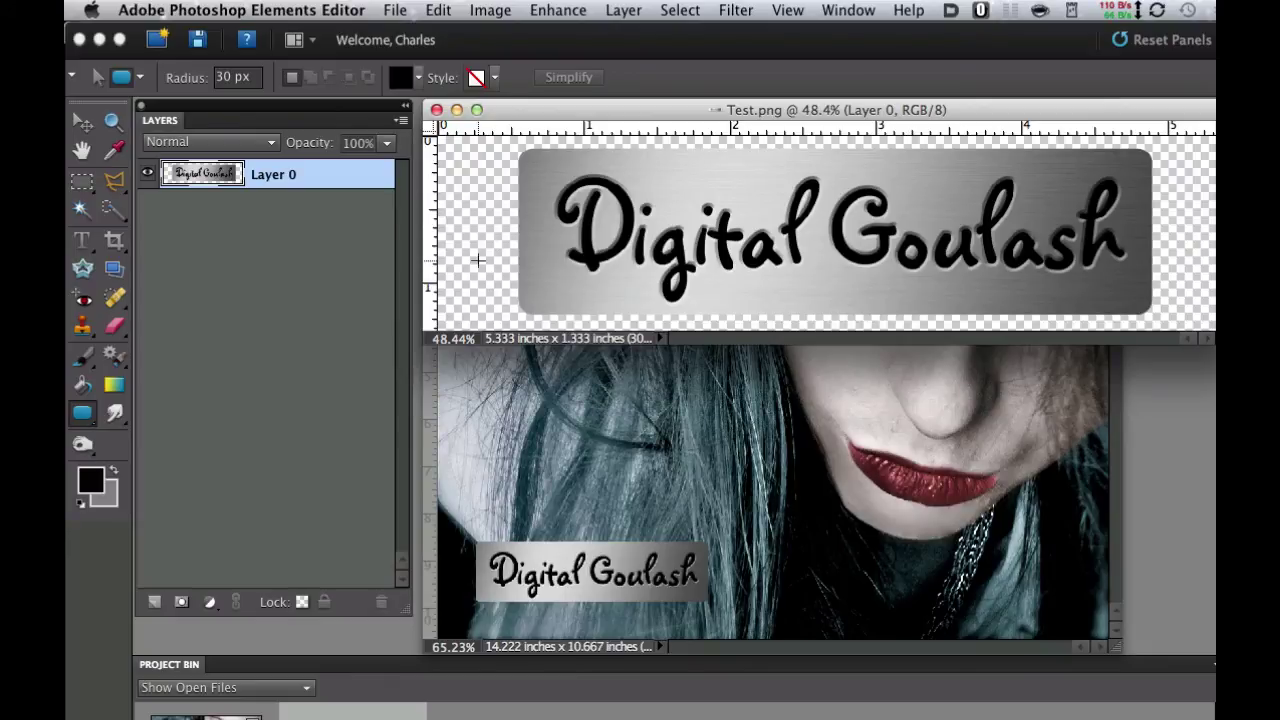
pyautogui.click(82, 122)
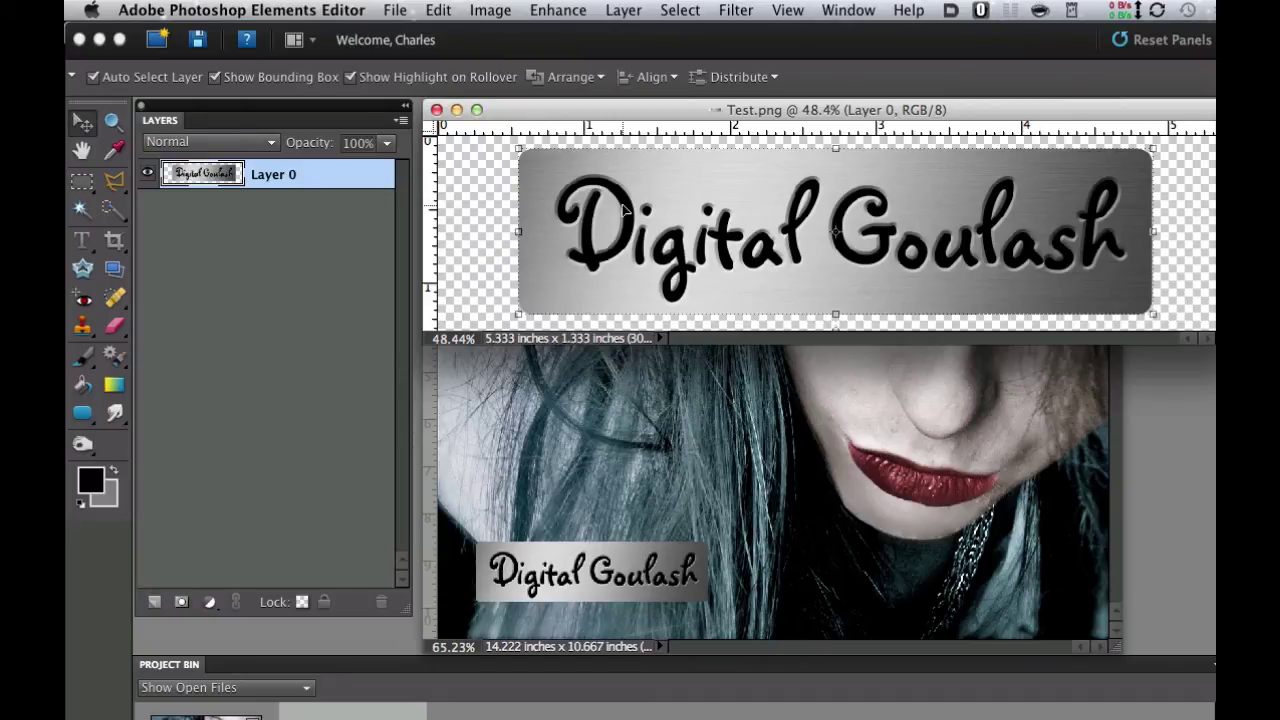
# - Drag the Test.png nameplate into the portrait photo and scale it to about 30.7% near the top-left
pyautogui.moveTo(622, 207); pyautogui.dragTo(603, 437)
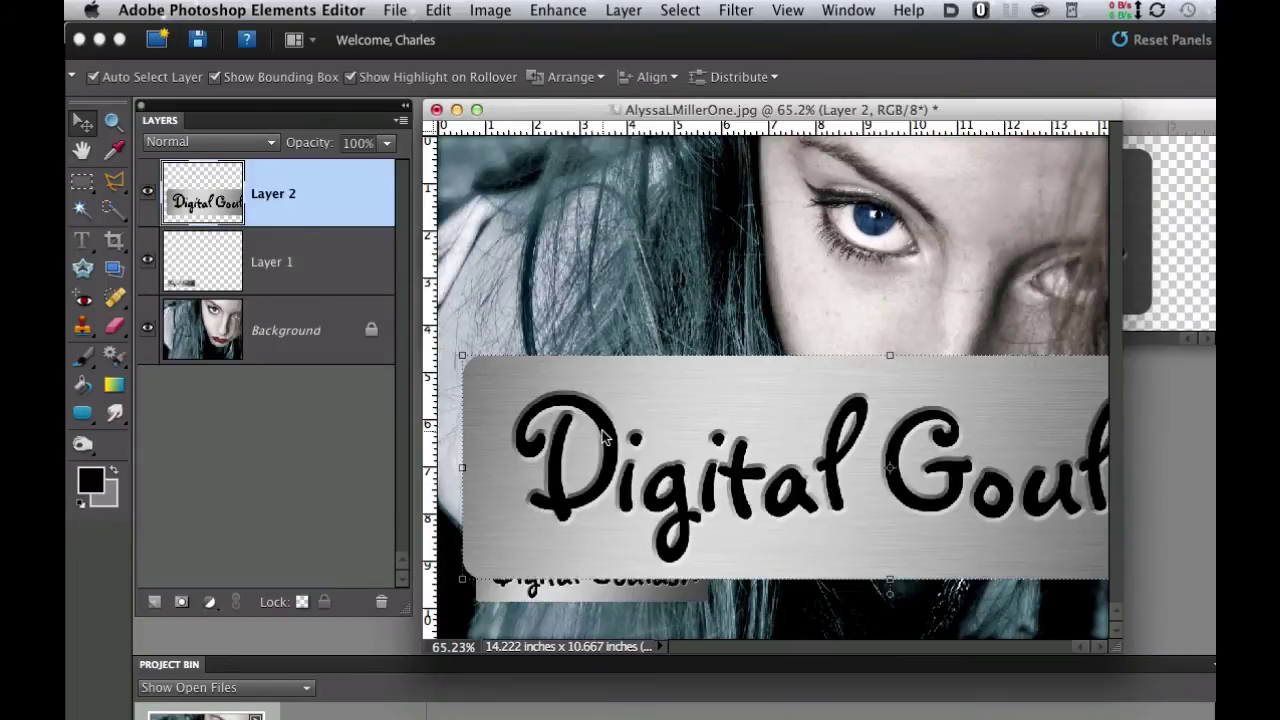
pyautogui.moveTo(652, 395); pyautogui.dragTo(651, 300)
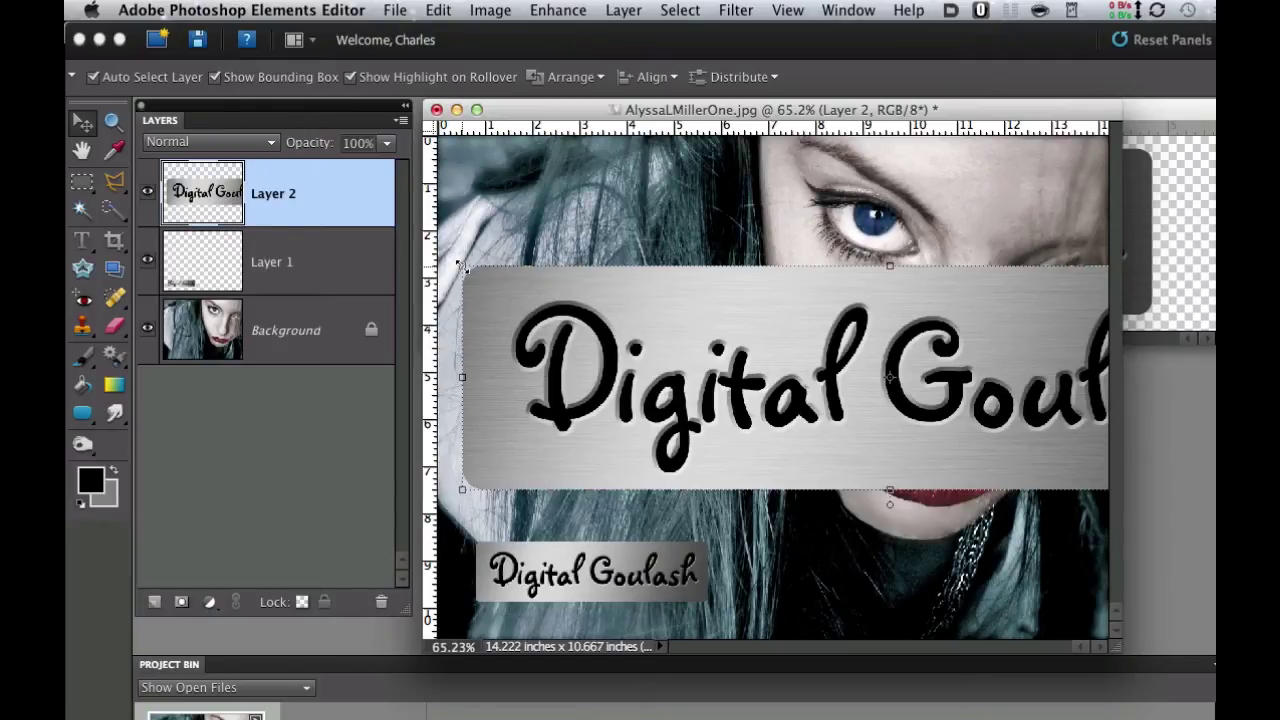
pyautogui.moveTo(460, 265); pyautogui.dragTo(512, 197)
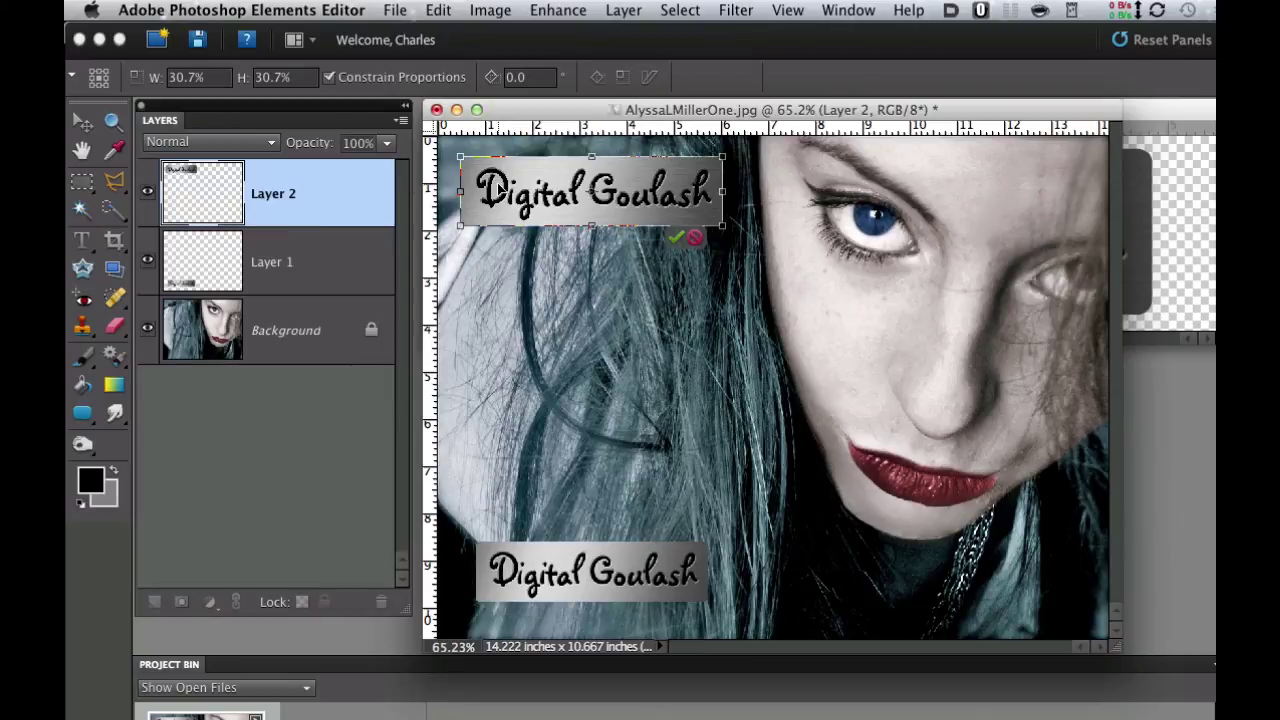
pyautogui.press('Return')
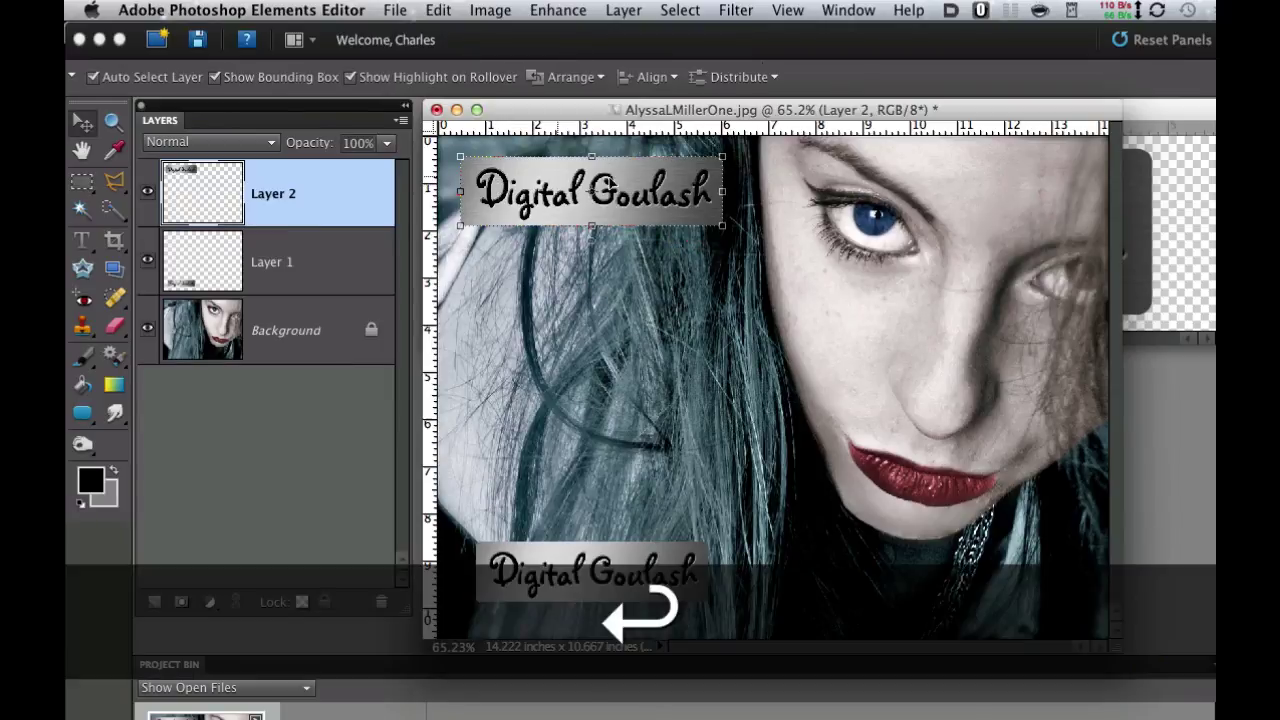